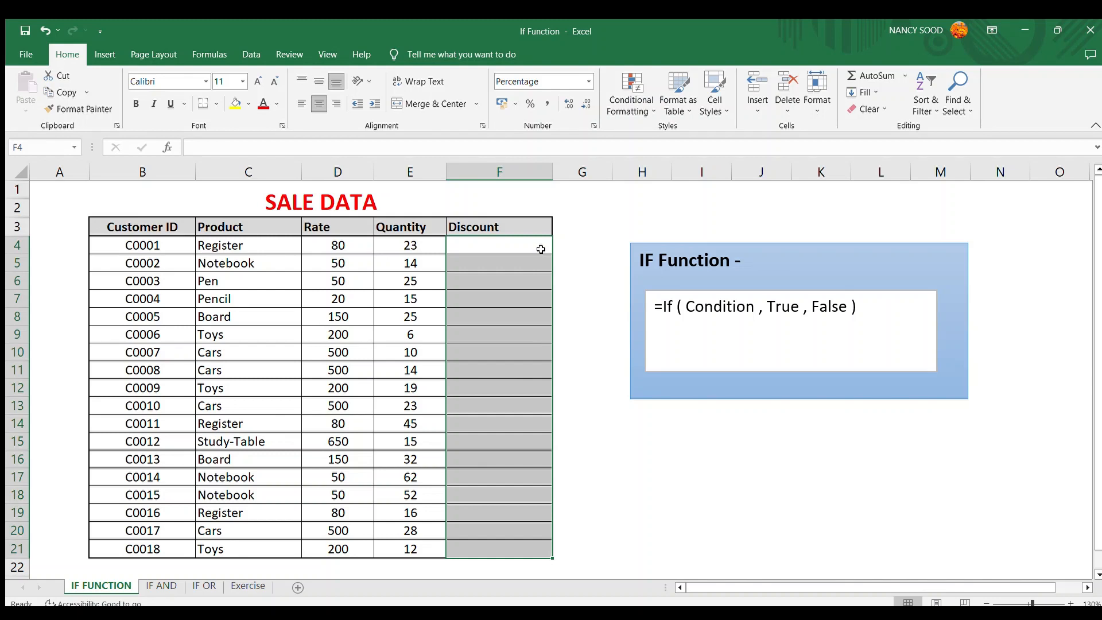
- In the first Discount cell, enter =IF(E4>20,5%,2%) to give 5% when quantity exceeds 20, else 2%
{"action": "left_click", "coordinate": [541, 249]}
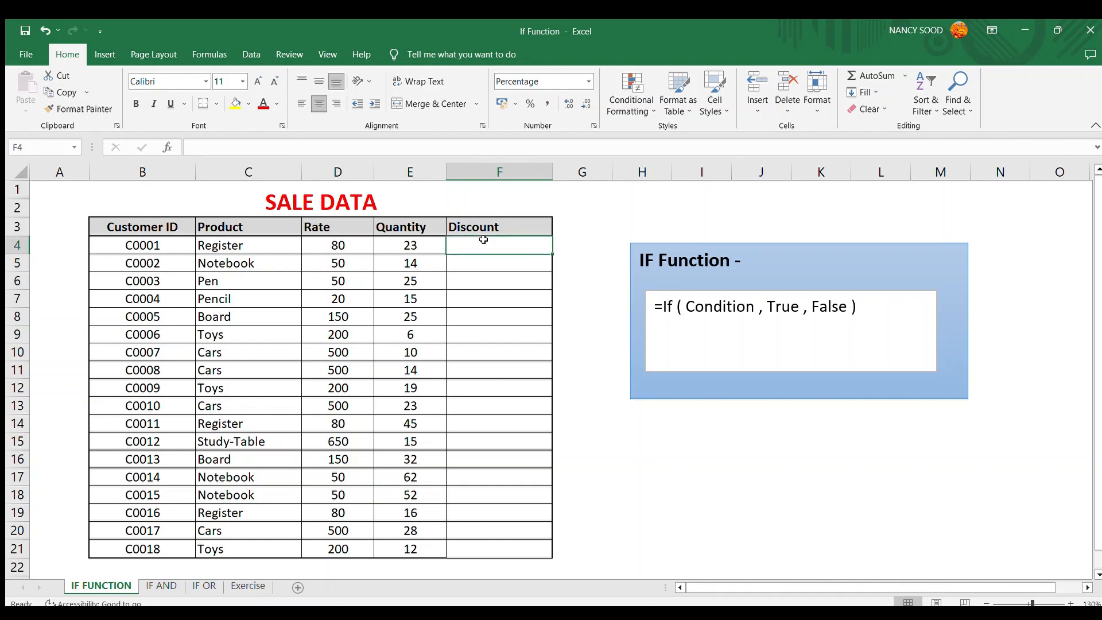
{"action": "type", "text": "="}
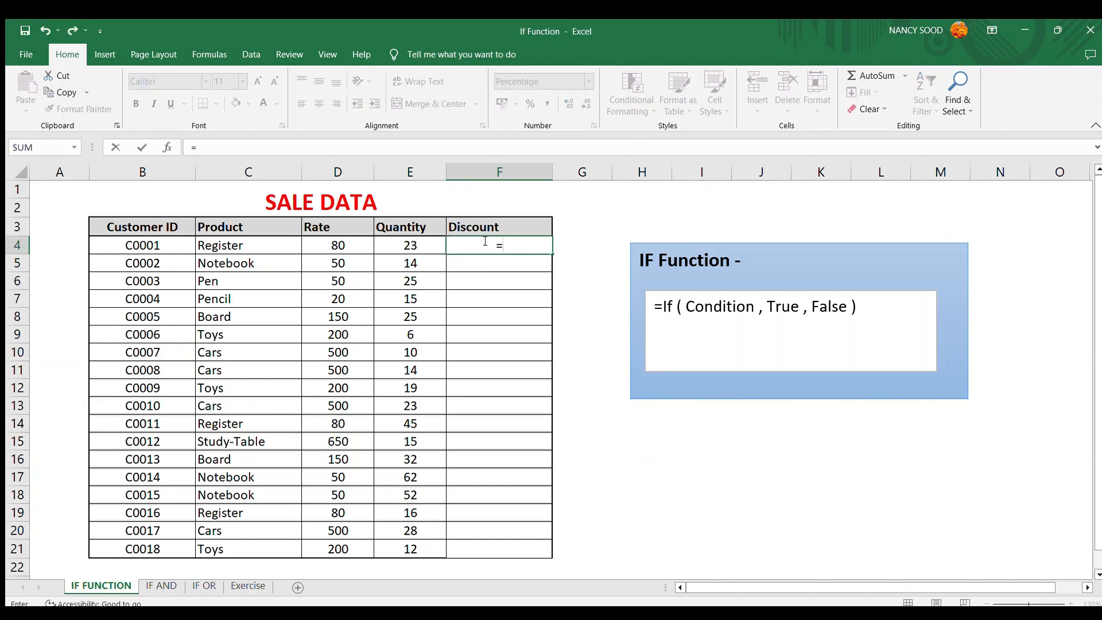
{"action": "type", "text": "if("}
{"action": "left_click", "coordinate": [424, 245]}
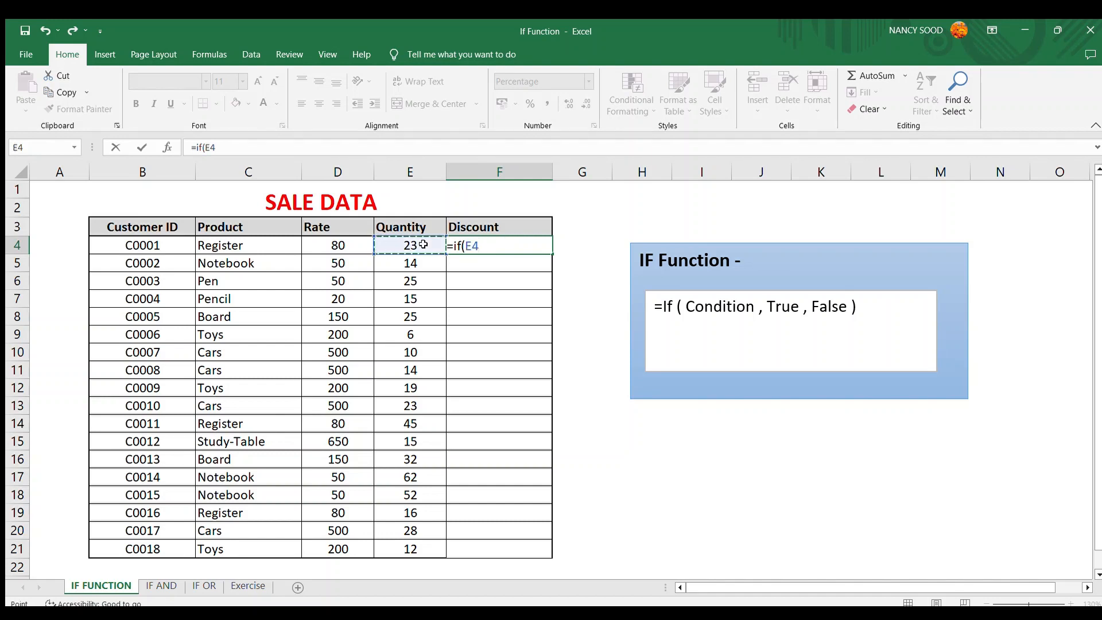
{"action": "type", "text": ">"}
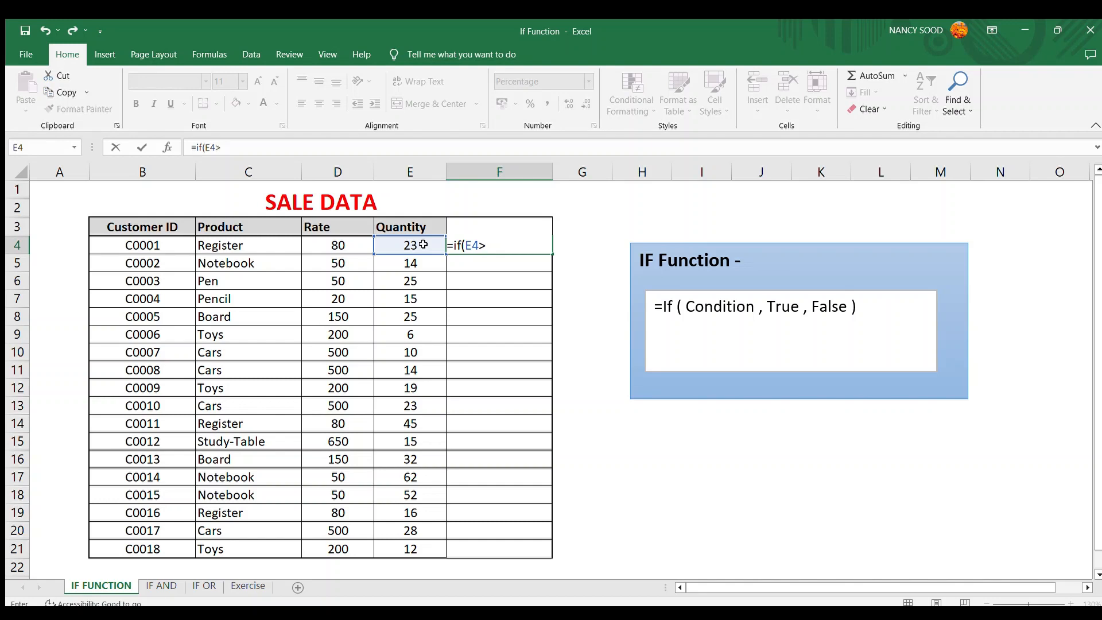
{"action": "type", "text": "20"}
{"action": "type", "text": "5%,"}
{"action": "type", "text": "2%"}
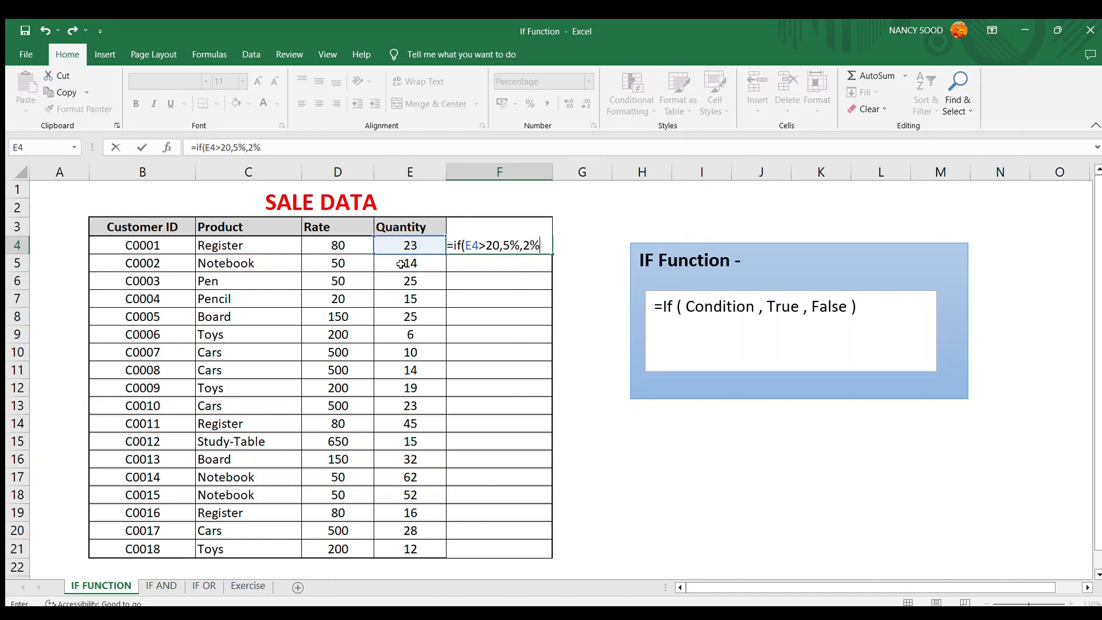
{"action": "type", "text": ")"}
{"action": "key", "text": "Return"}
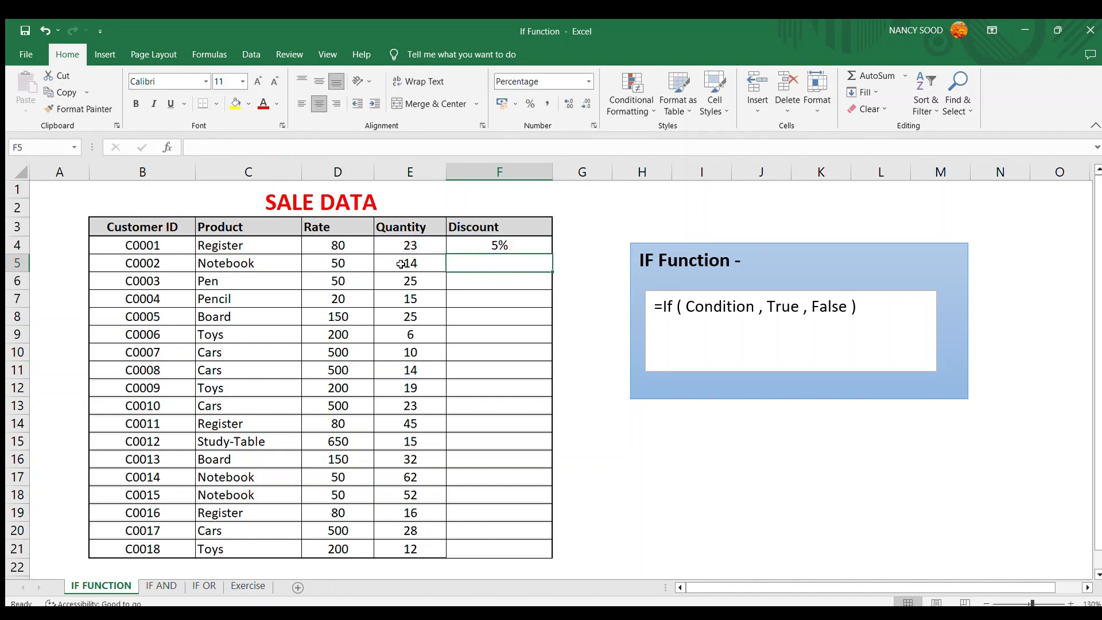
- Fill the IF discount formula down the Discount column through row 21
{"action": "key", "text": "Up"}
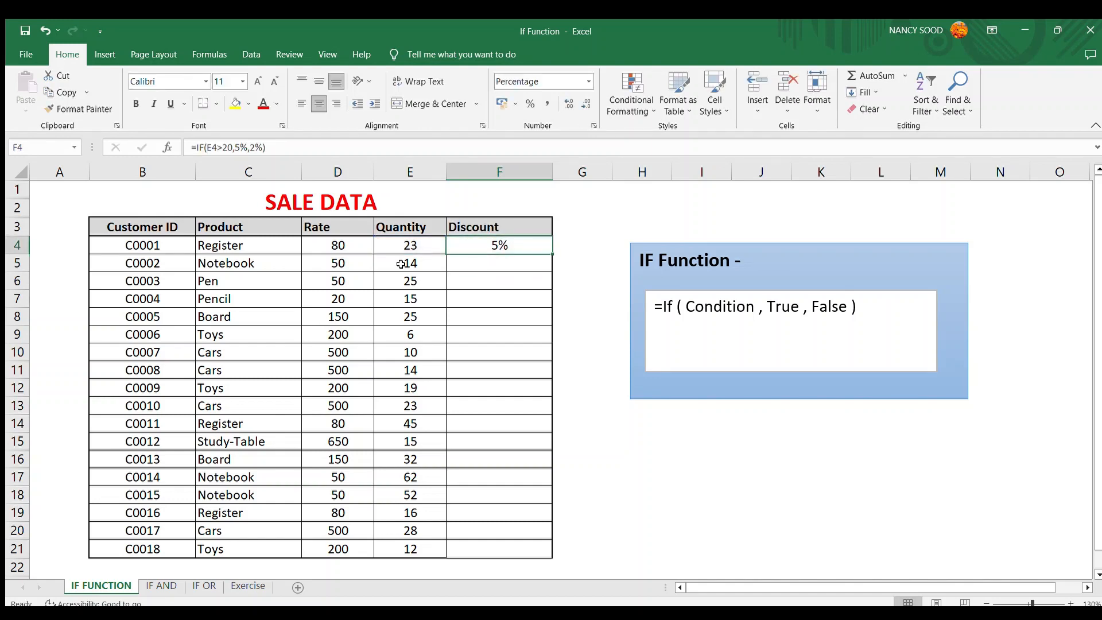
{"action": "key", "text": "Left"}
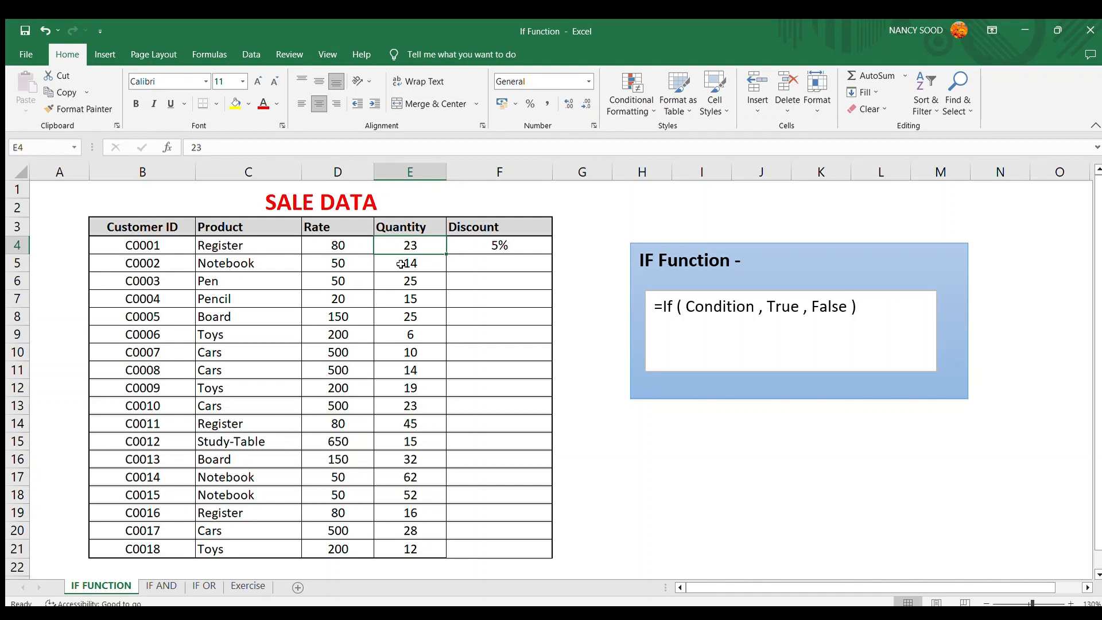
{"action": "key", "text": "Right"}
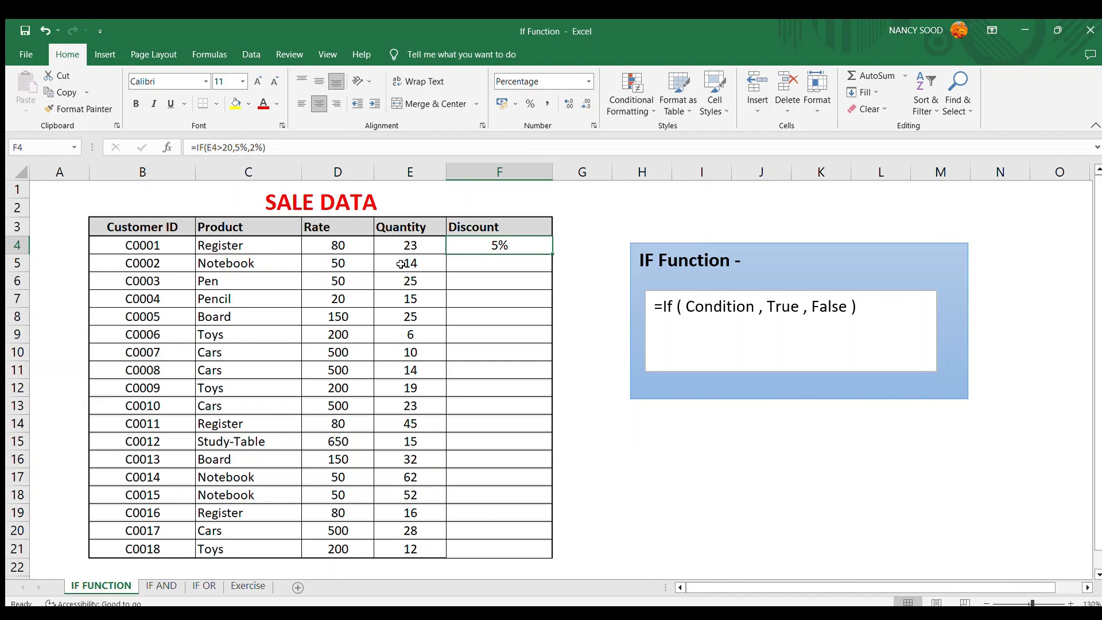
{"action": "key", "text": "shift+Down"}
{"action": "key", "text": "shift+Down"}
{"action": "key", "text": "shift+Down"}
{"action": "key", "text": "shift+Down"}
{"action": "key", "text": "shift+Down"}
{"action": "key", "text": "shift+Down"}
{"action": "key", "text": "shift+Down"}
{"action": "key", "text": "shift+Down"}
{"action": "key", "text": "shift+Down"}
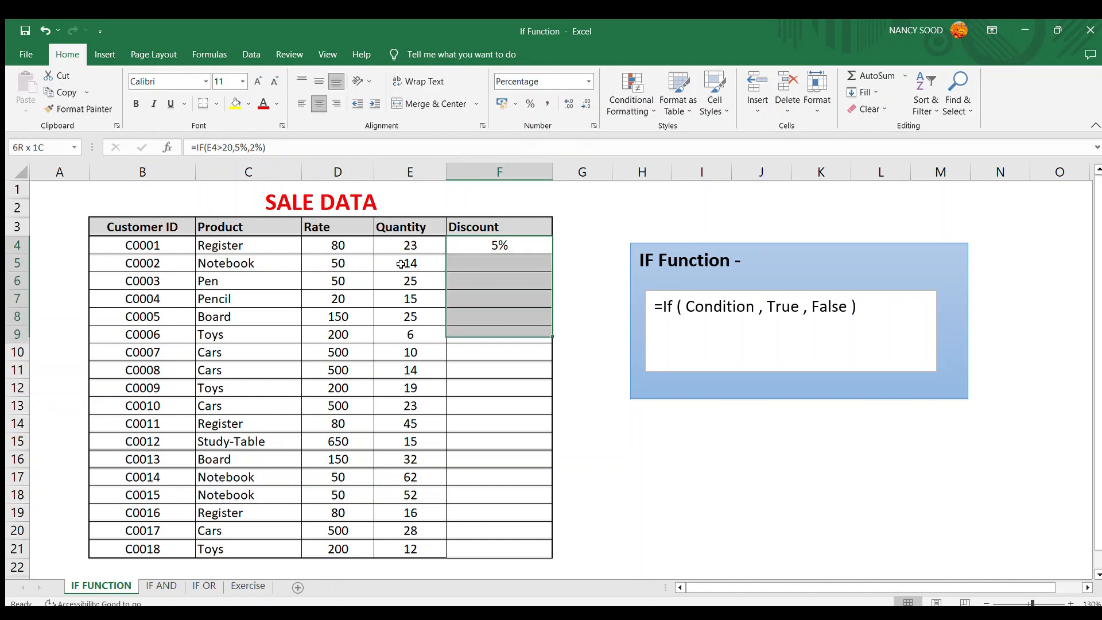
{"action": "key", "text": "shift+Down"}
{"action": "key", "text": "shift+Down"}
{"action": "key", "text": "shift+Down"}
{"action": "key", "text": "shift+Down"}
{"action": "key", "text": "shift+Down"}
{"action": "key", "text": "shift+Down"}
{"action": "key", "text": "shift+Down"}
{"action": "key", "text": "shift+Down"}
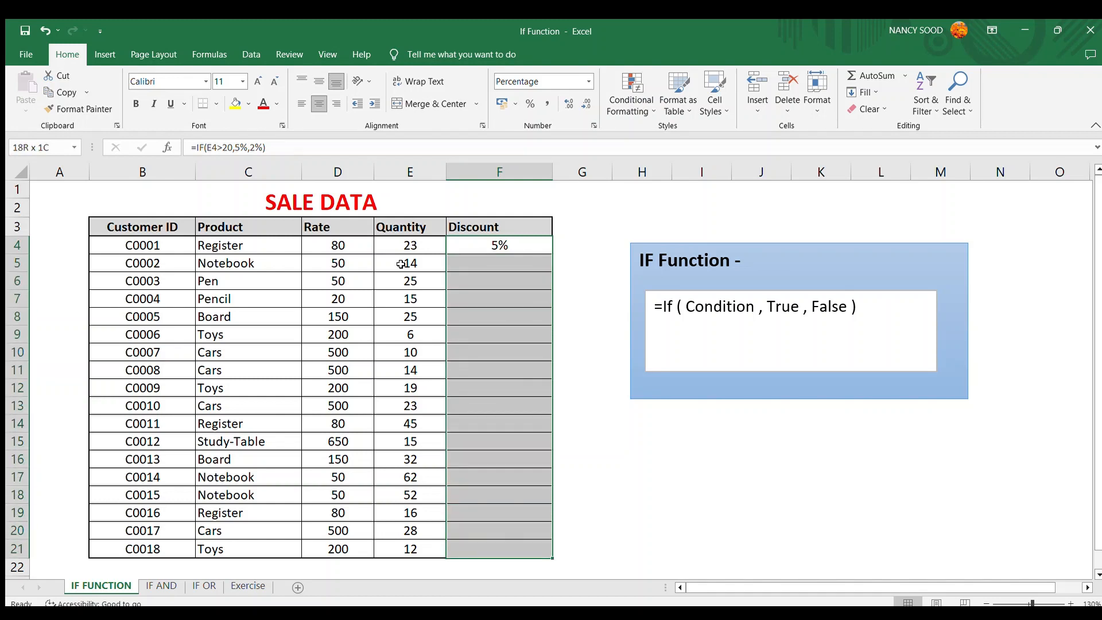
{"action": "key", "text": "ctrl+d"}
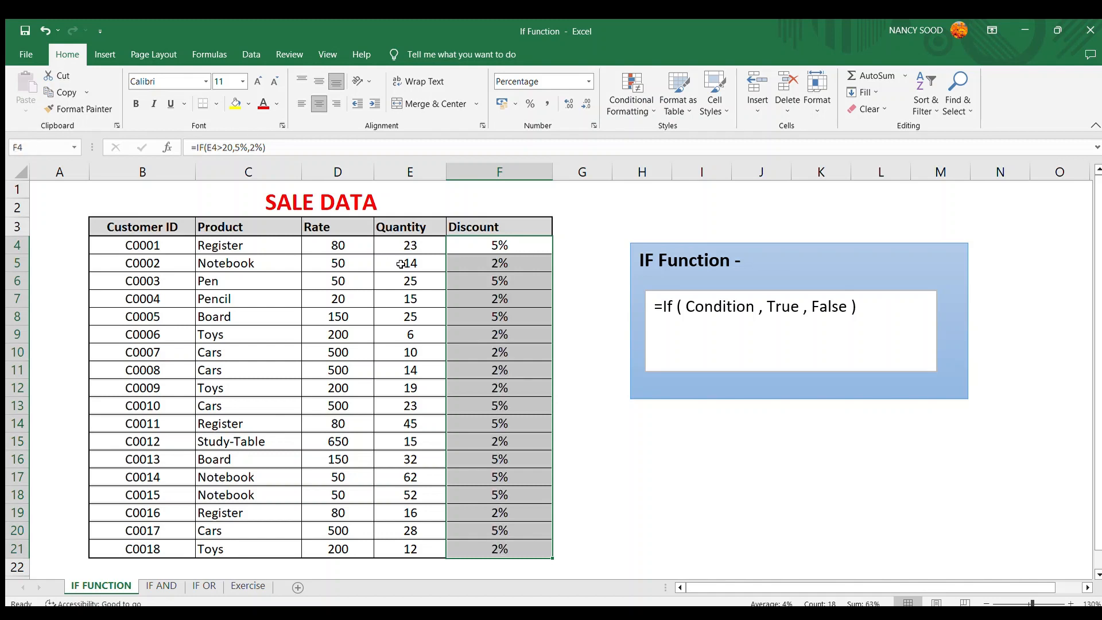
- Inspect the copied discount formulas row by row against their quantities
{"action": "left_click", "coordinate": [461, 267]}
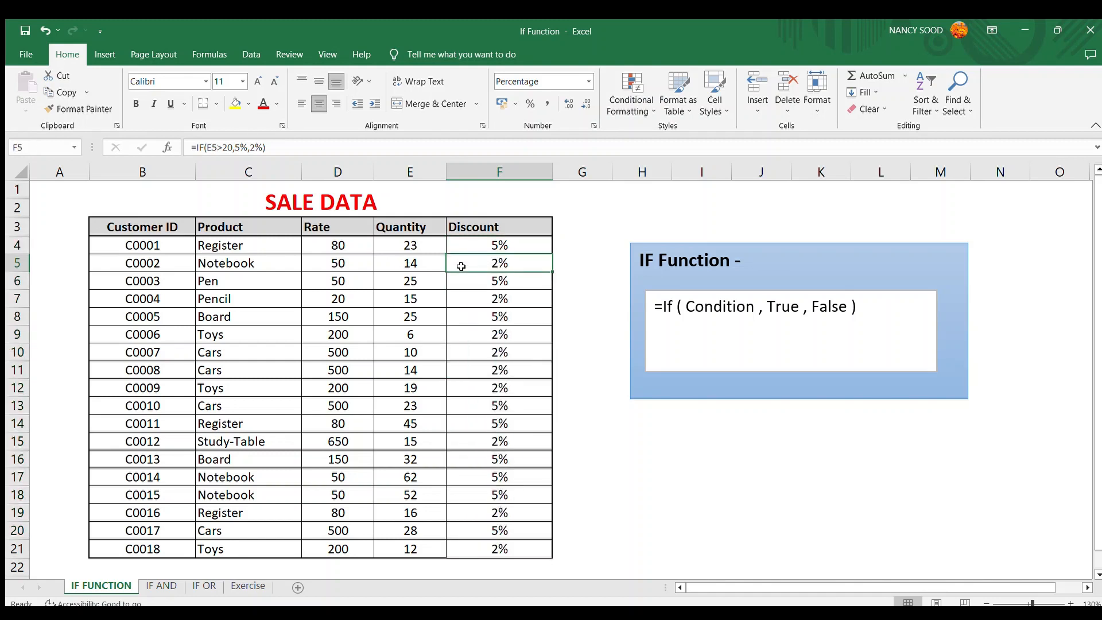
{"action": "key", "text": "shift+space"}
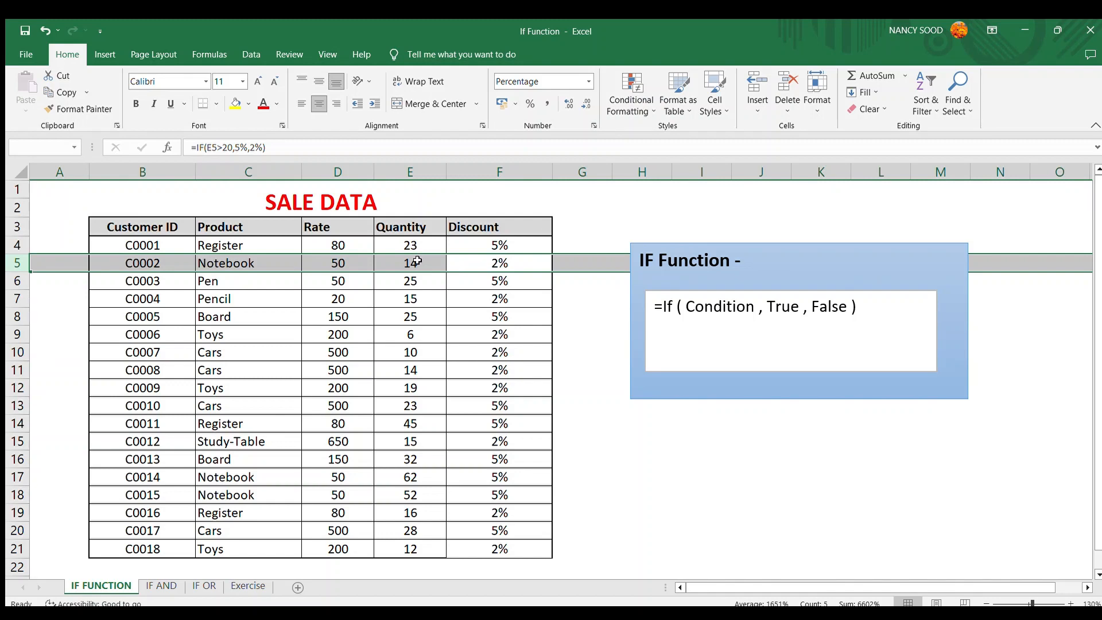
{"action": "key", "text": "Down"}
{"action": "key", "text": "shift+space"}
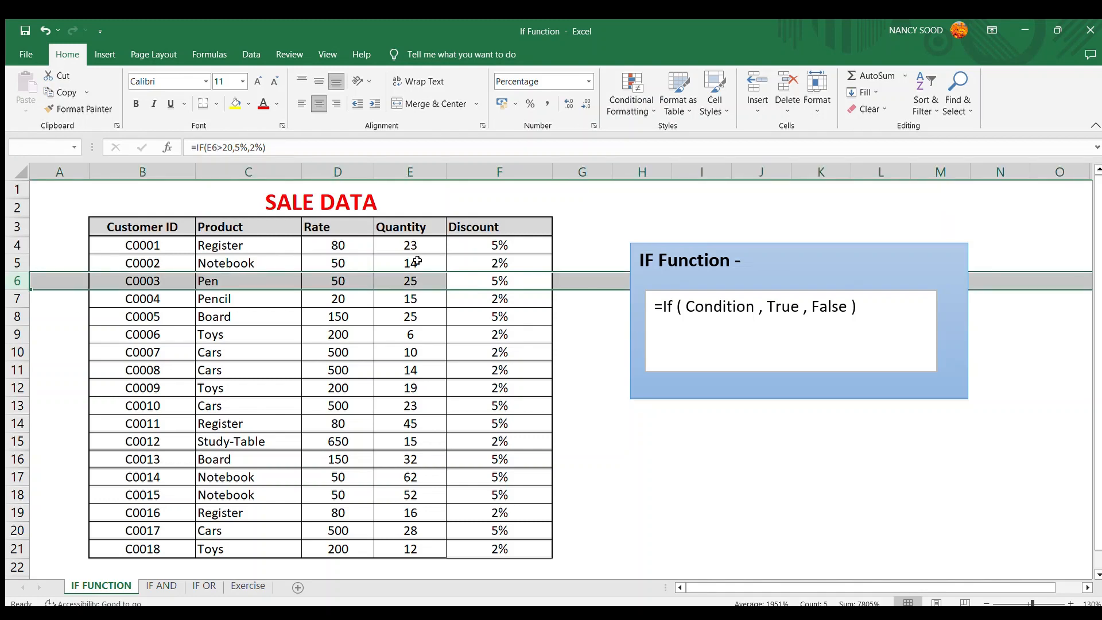
{"action": "key", "text": "Left"}
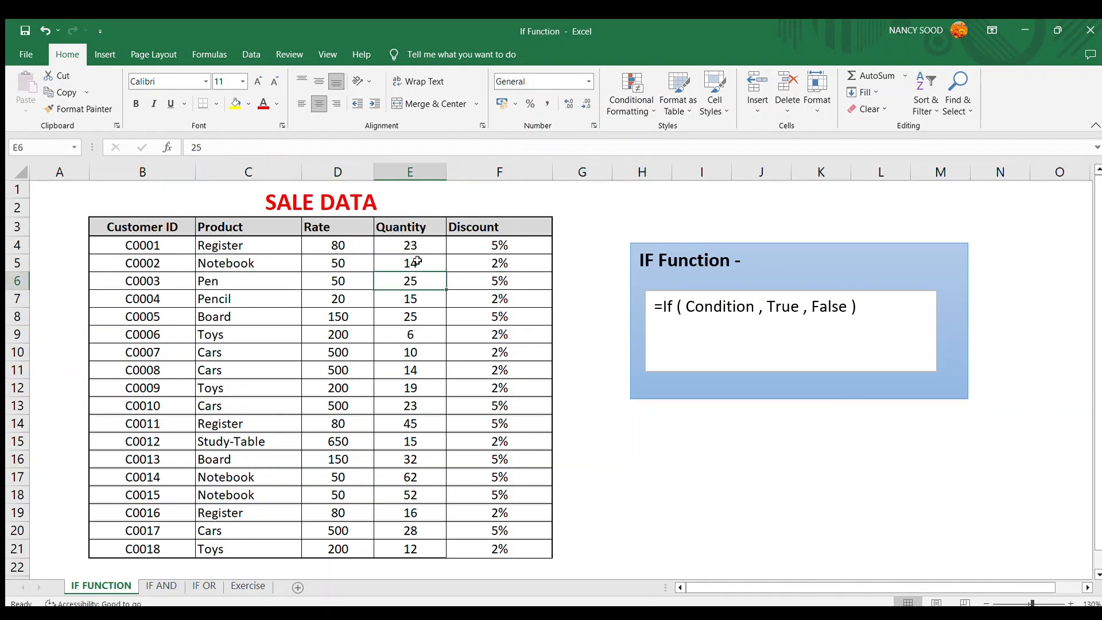
- In H17, enter =FORMULATEXT(F17) to display the discount formula of row 17 as text
{"action": "left_click", "coordinate": [609, 476]}
{"action": "left_click", "coordinate": [639, 481]}
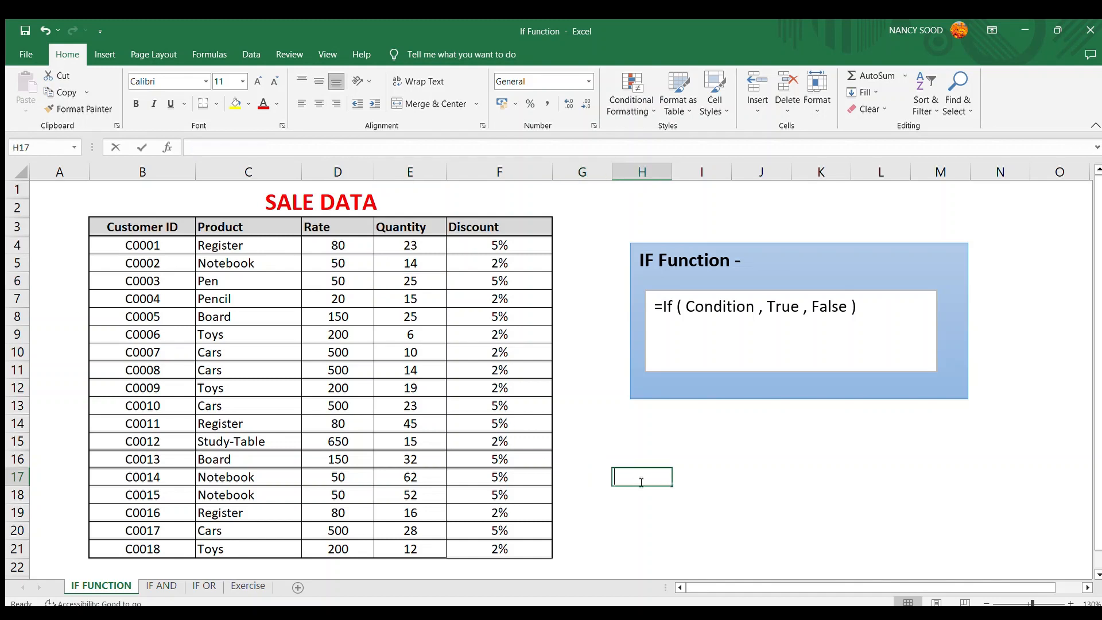
{"action": "type", "text": "=formu"}
{"action": "key", "text": "Tab"}
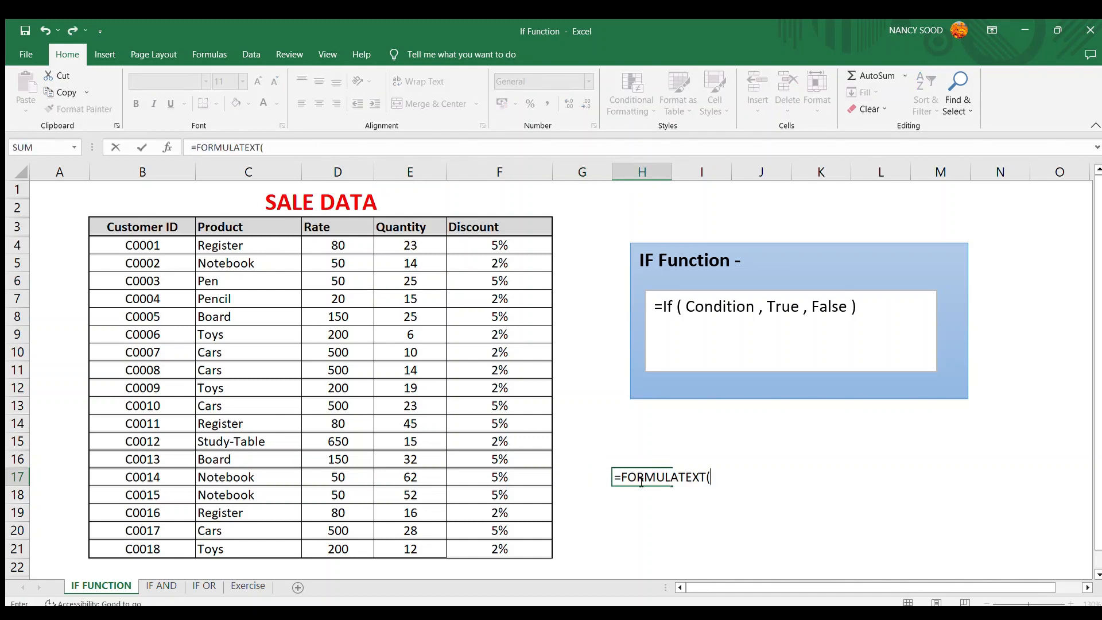
{"action": "left_click", "coordinate": [515, 481]}
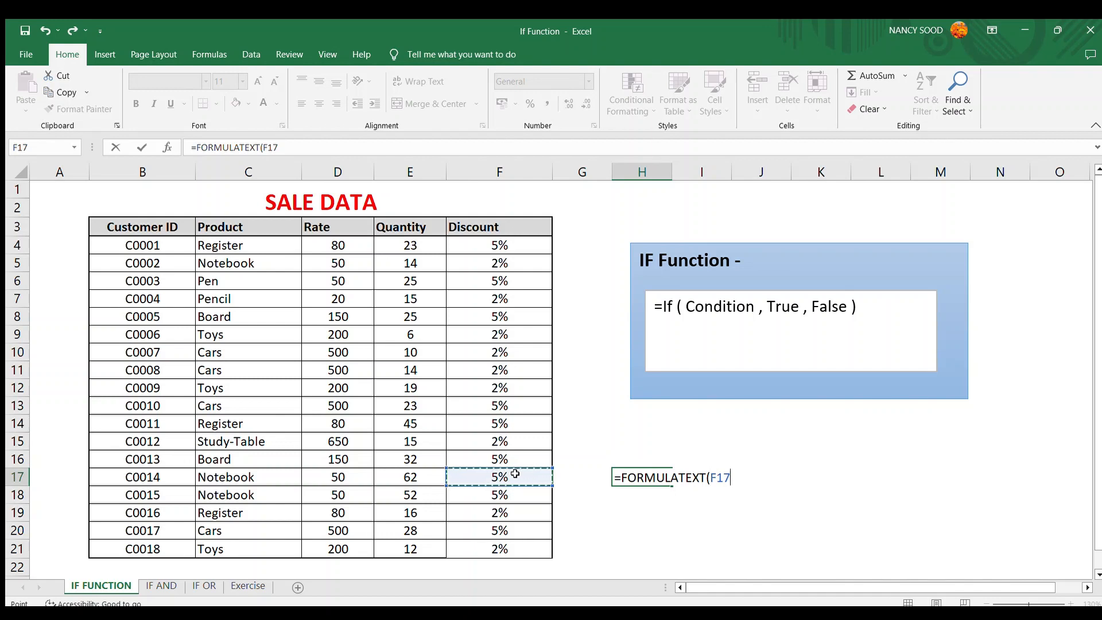
{"action": "type", "text": ")"}
{"action": "key", "text": "Return"}
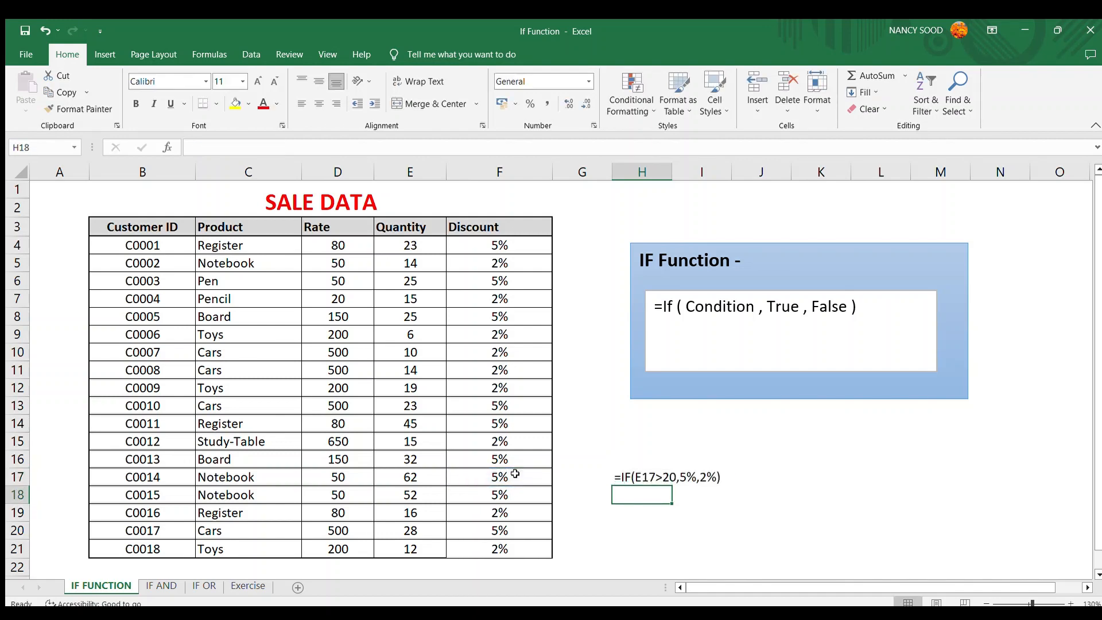
- Examine the displayed formula text and the original IF formula in F4 in edit mode
{"action": "key", "text": "Up"}
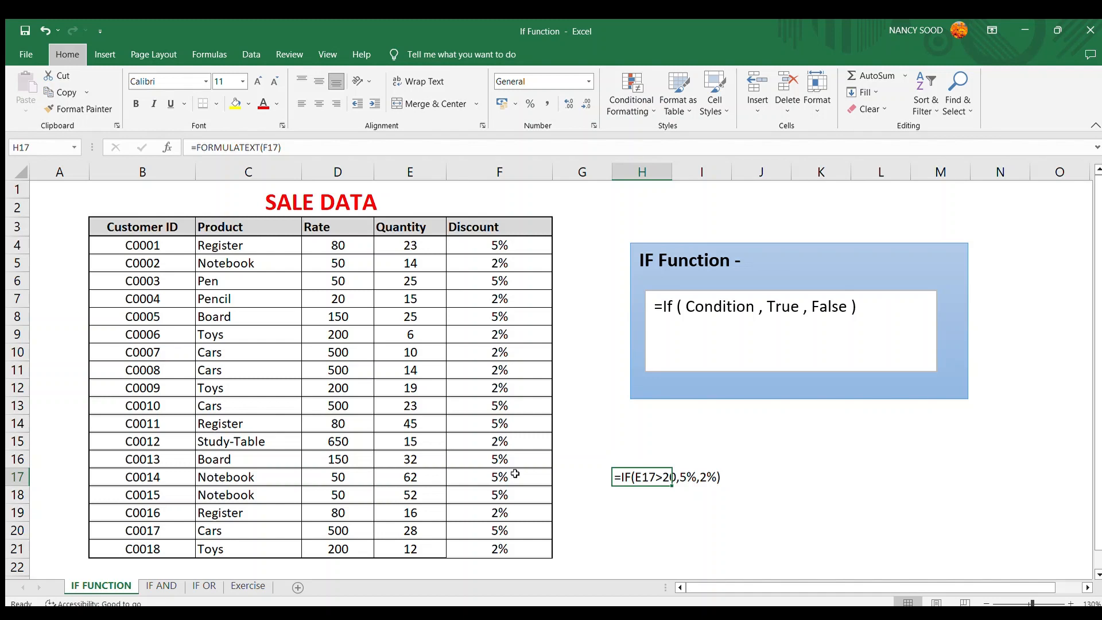
{"action": "key", "text": "Return"}
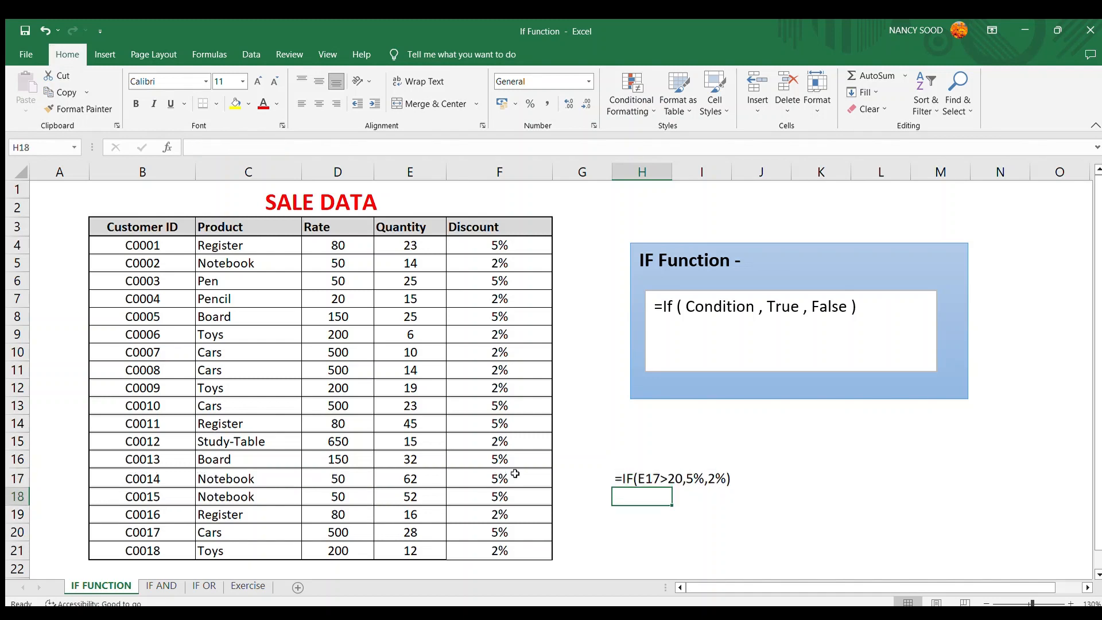
{"action": "key", "text": "Up"}
{"action": "key", "text": "Down"}
{"action": "key", "text": "Up"}
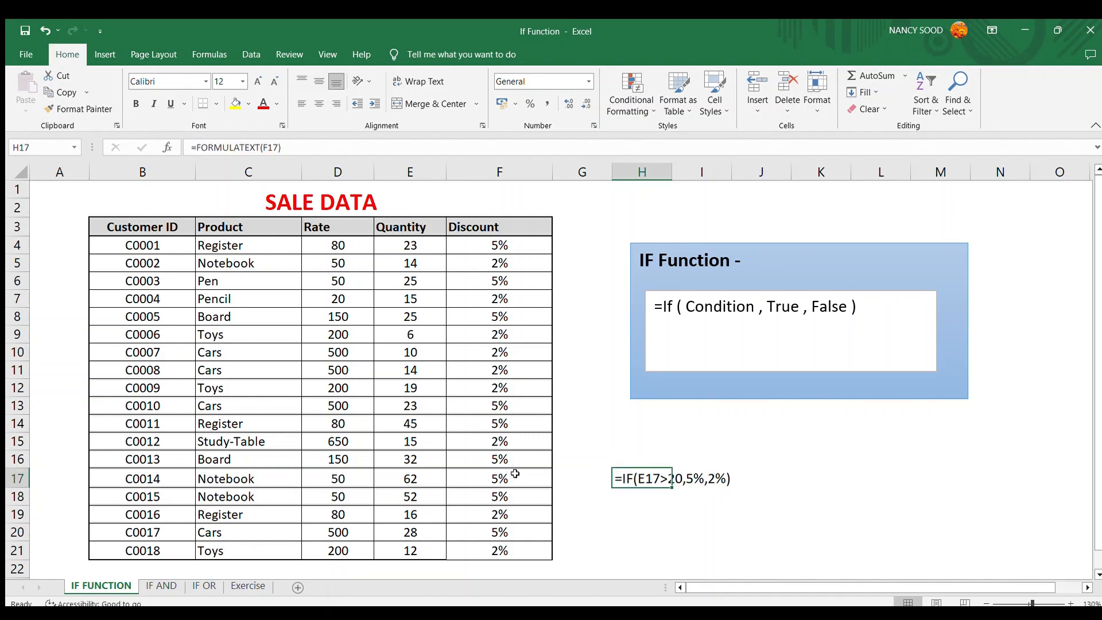
{"action": "key", "text": "F2"}
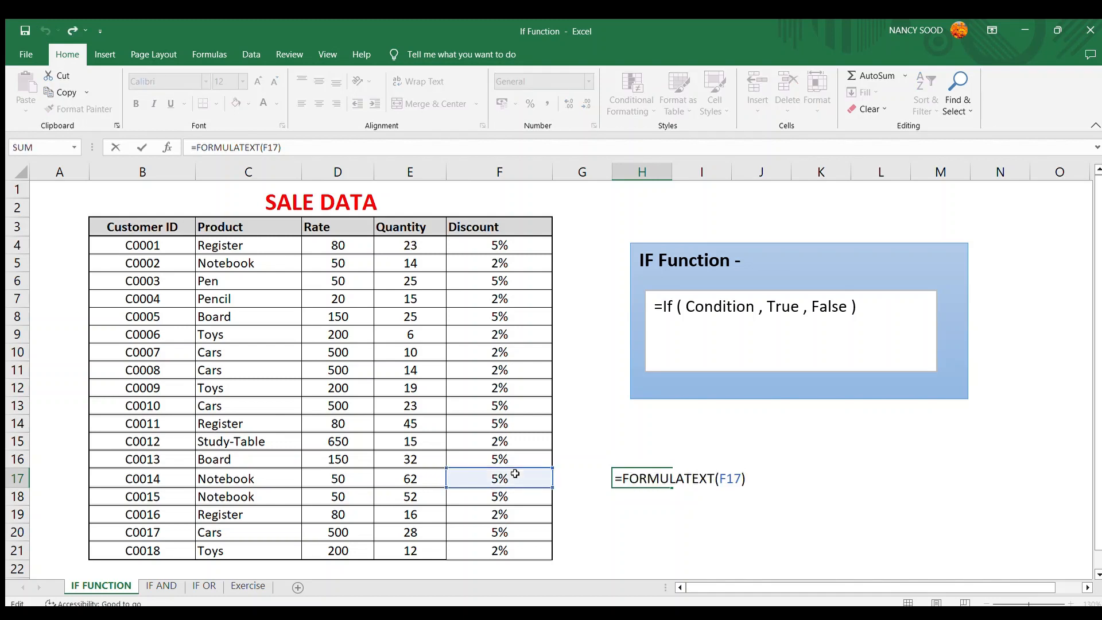
{"action": "key", "text": "Escape"}
{"action": "key", "text": "Left"}
{"action": "key", "text": "Left"}
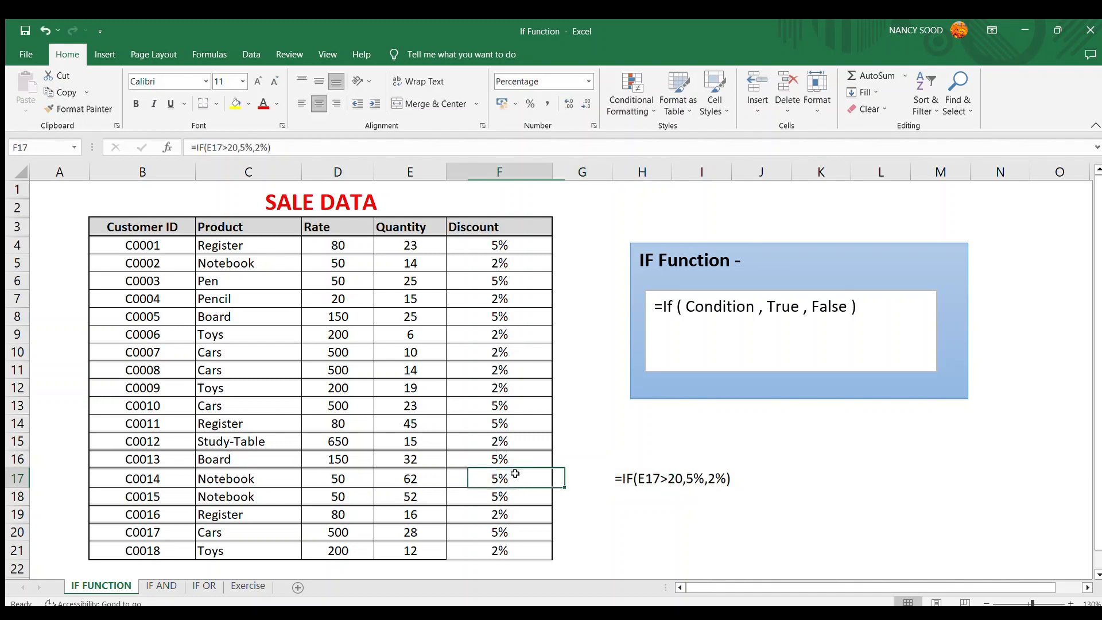
{"action": "key", "text": "Up"}
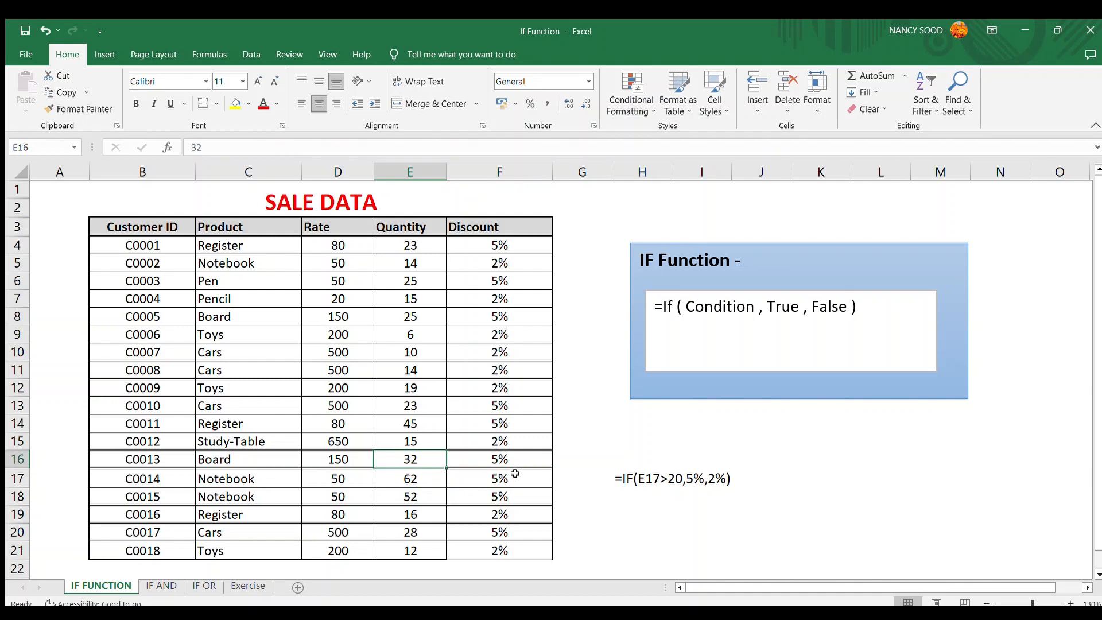
{"action": "key", "text": "Up"}
{"action": "key", "text": "Up"}
{"action": "key", "text": "Up"}
{"action": "key", "text": "Up"}
{"action": "key", "text": "Up"}
{"action": "key", "text": "Up"}
{"action": "key", "text": "Up"}
{"action": "key", "text": "Up"}
{"action": "key", "text": "Up"}
{"action": "key", "text": "Up"}
{"action": "key", "text": "Up"}
{"action": "key", "text": "Up"}
{"action": "key", "text": "Up"}
{"action": "key", "text": "Up"}
{"action": "key", "text": "Down"}
{"action": "key", "text": "Down"}
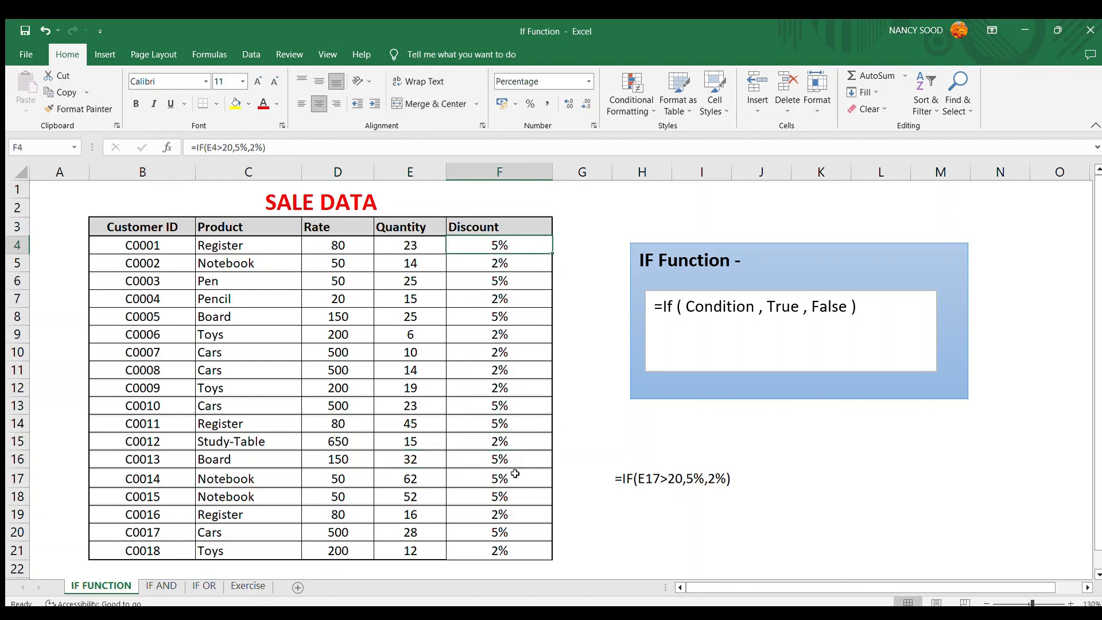
{"action": "key", "text": "F2"}
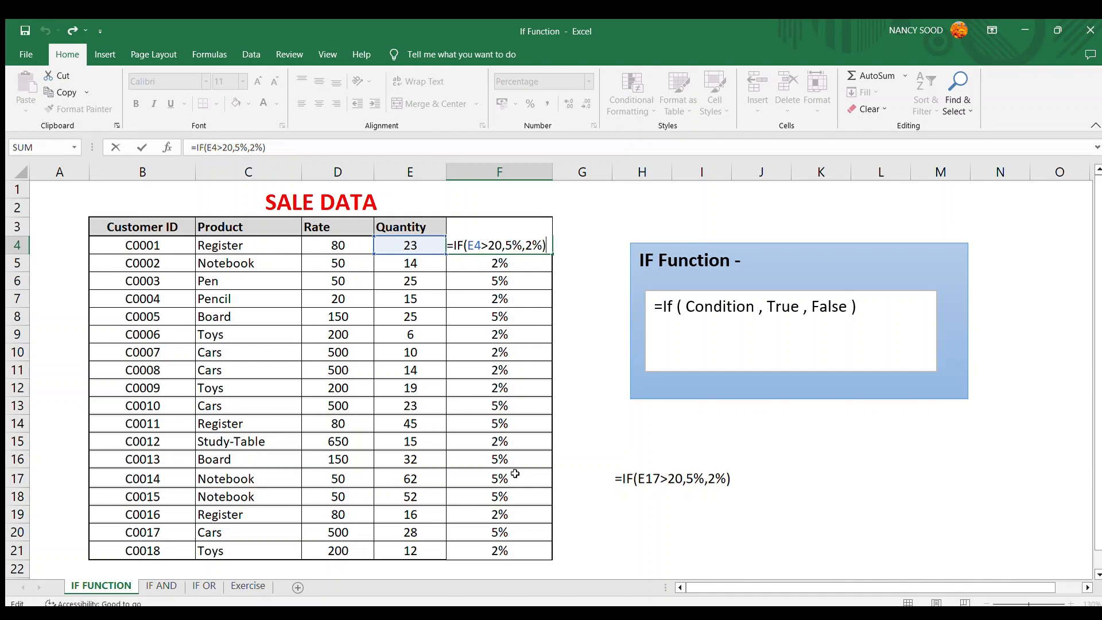
{"action": "left_click", "coordinate": [621, 525]}
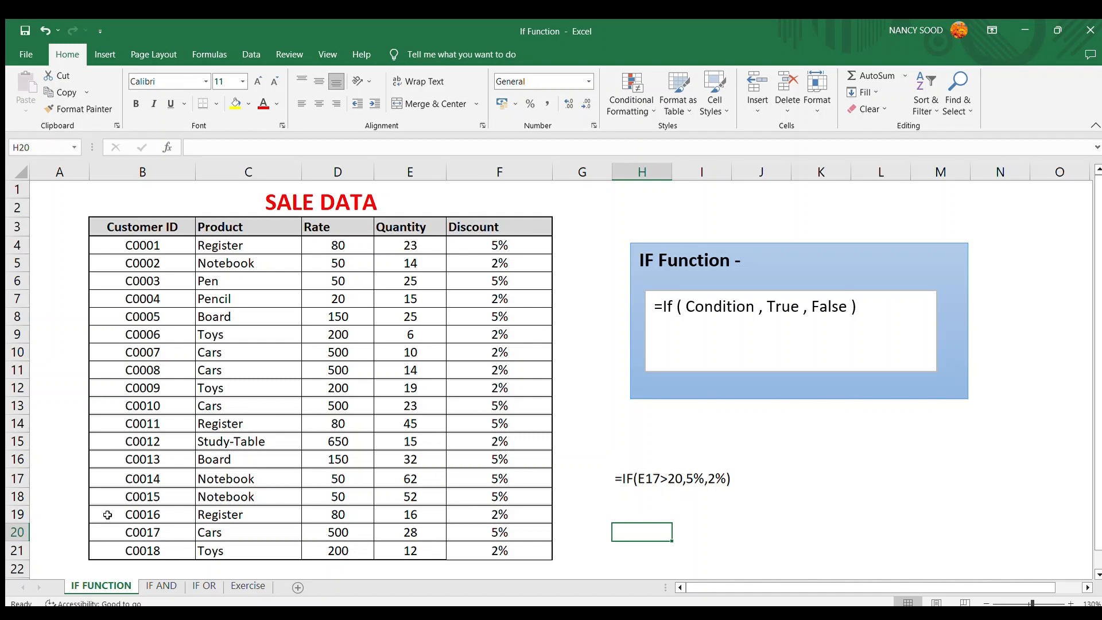
- Switch to the IF AND sheet and enter the note FLOWERS AND DRESS in cell I14
{"action": "left_click", "coordinate": [155, 586]}
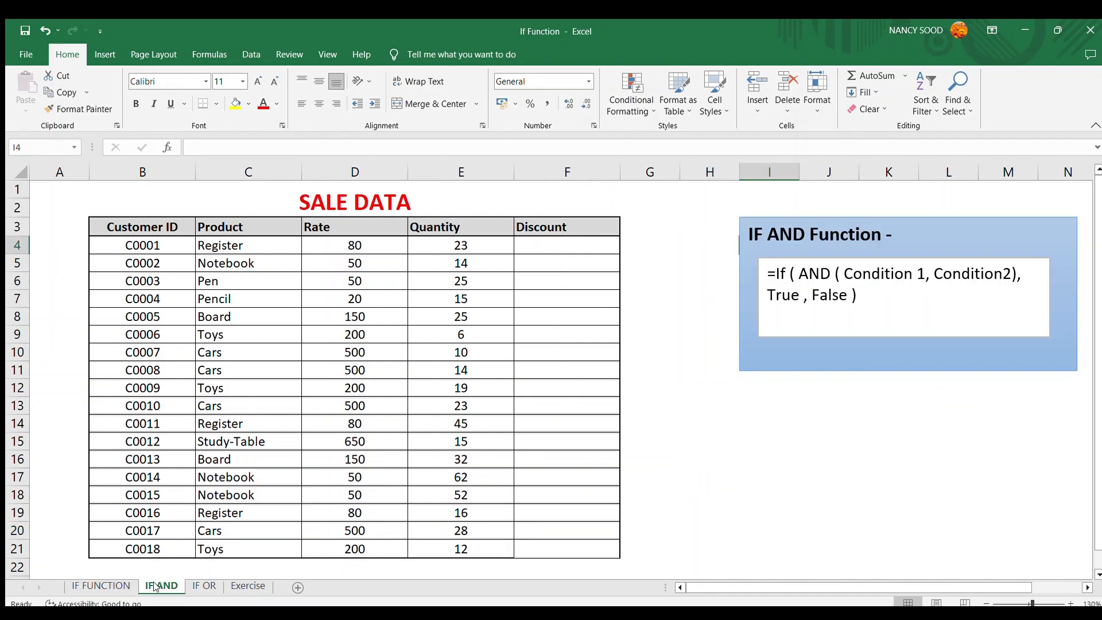
{"action": "left_click", "coordinate": [661, 497]}
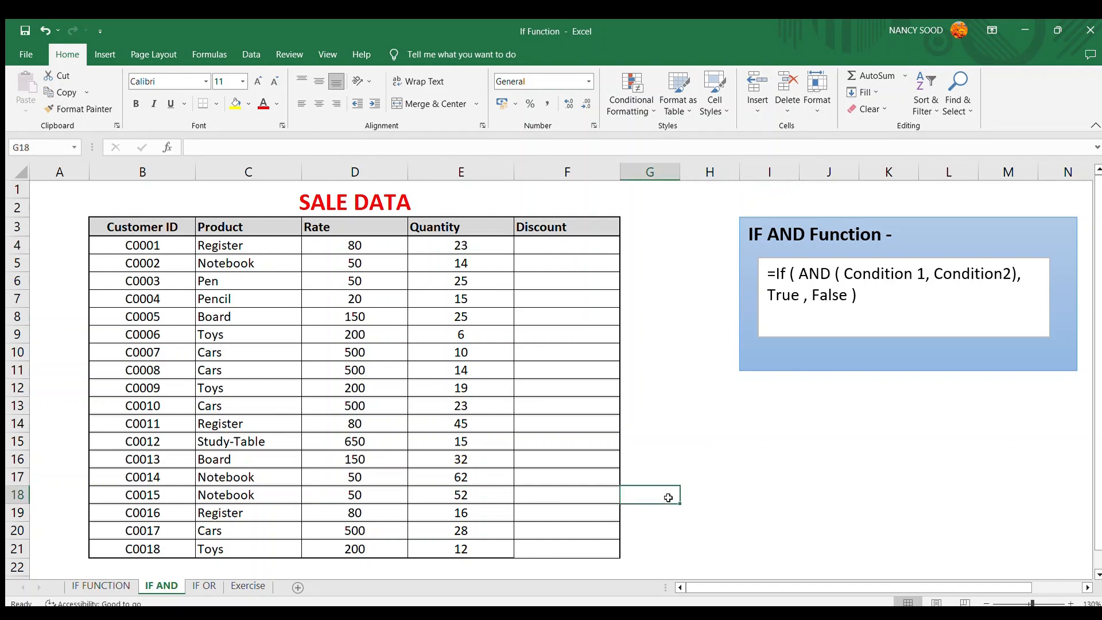
{"action": "left_click", "coordinate": [818, 273]}
{"action": "double_click", "coordinate": [815, 274]}
{"action": "left_click", "coordinate": [773, 447]}
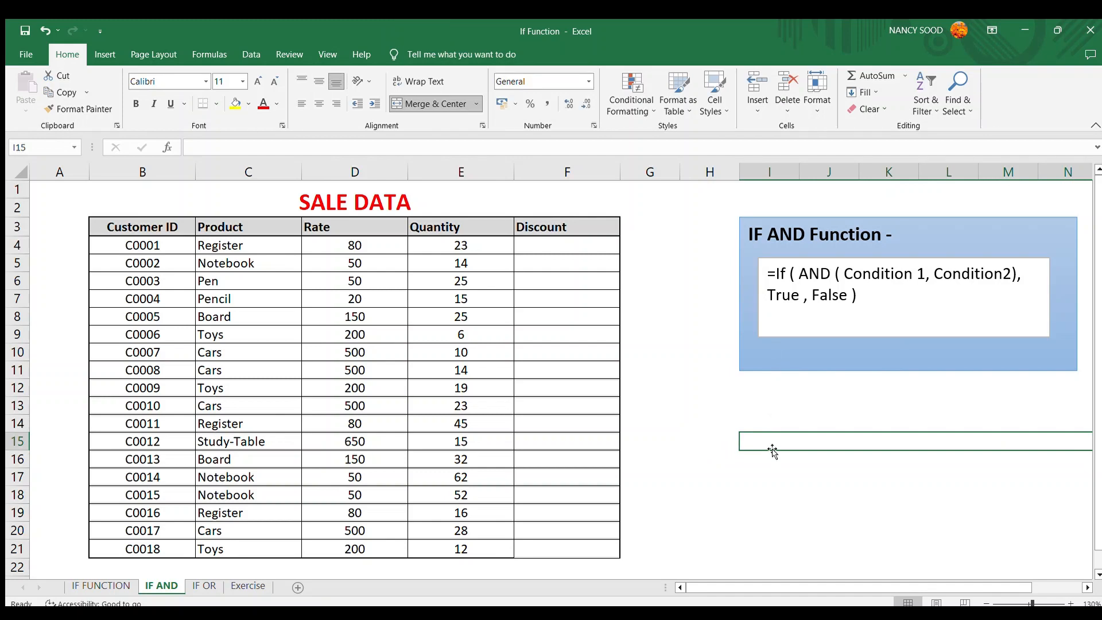
{"action": "left_click", "coordinate": [769, 427]}
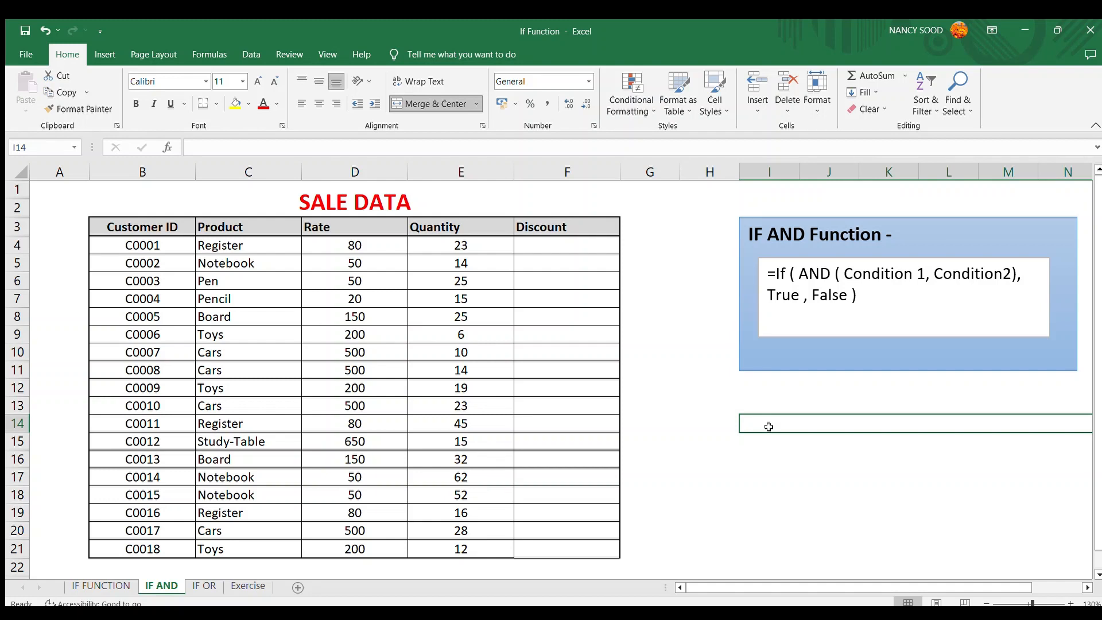
{"action": "type", "text": "FLOWERS"}
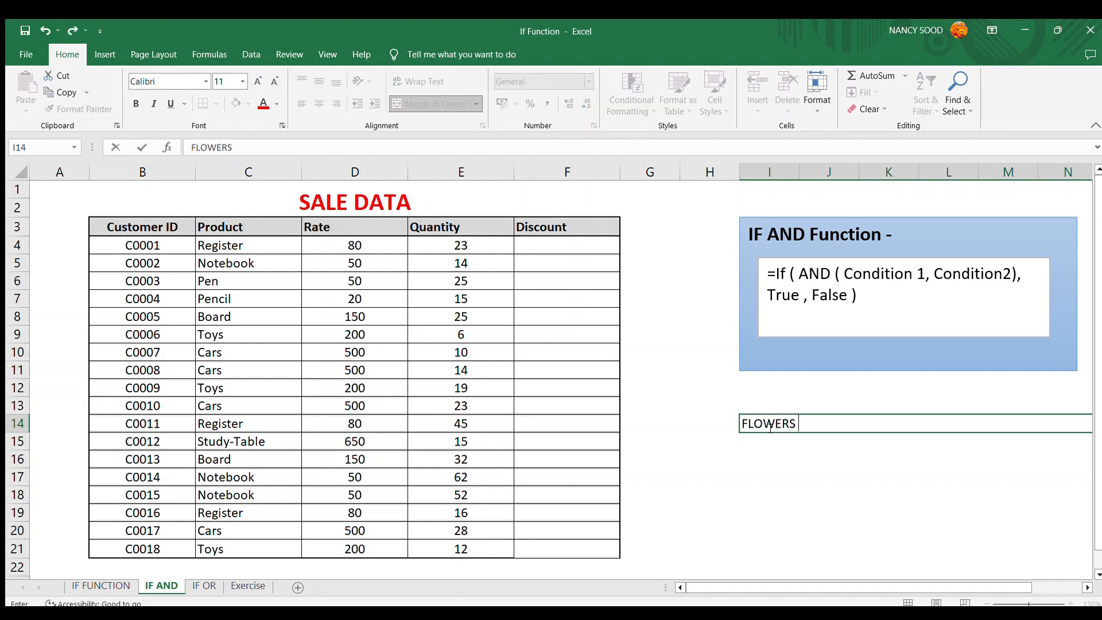
{"action": "type", "text": " AND DRESS"}
{"action": "key", "text": "Return"}
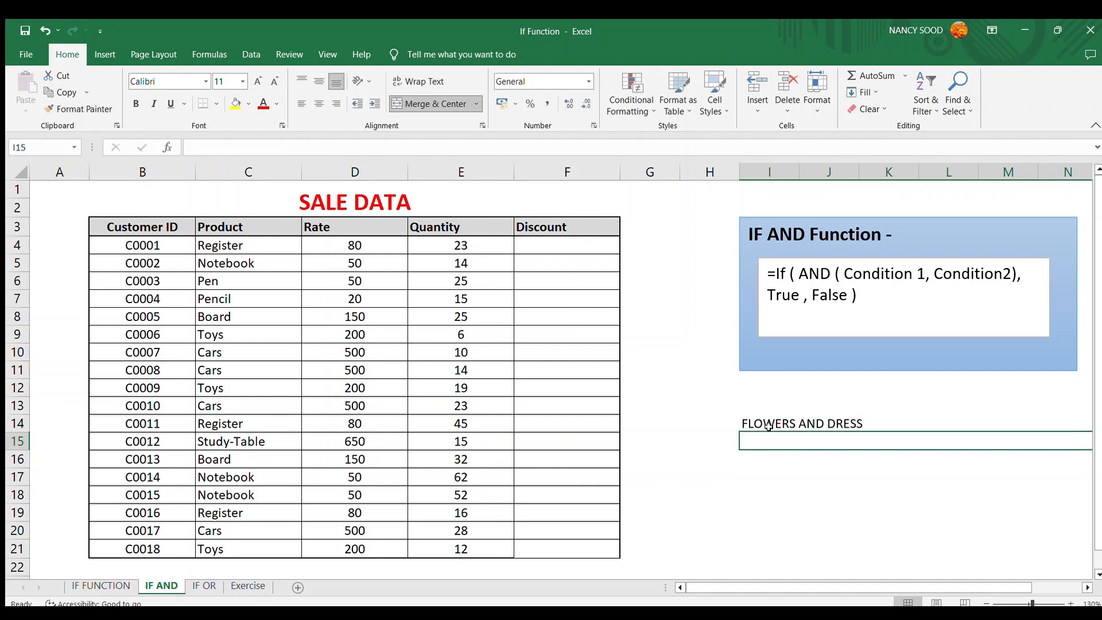
- In F4, enter =IF(AND(D4>50,E4>20),20%,5%) to give a 20% discount when rate exceeds 50 and quantity exceeds 20
{"action": "left_click", "coordinate": [768, 426]}
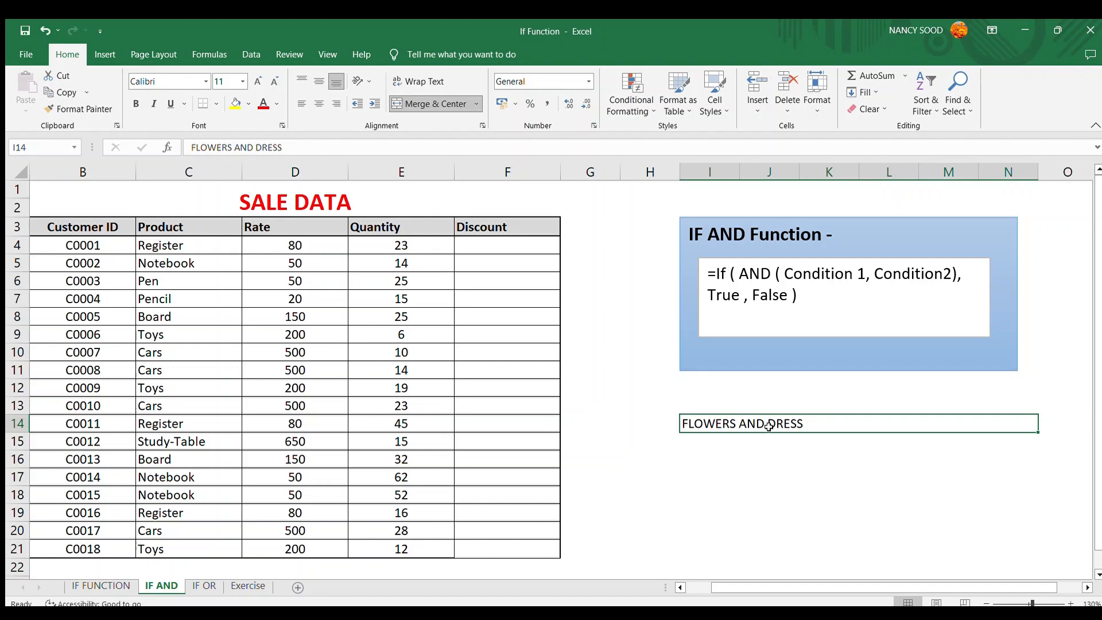
{"action": "key", "text": "Left"}
{"action": "key", "text": "Left"}
{"action": "key", "text": "Left"}
{"action": "key", "text": "Left"}
{"action": "key", "text": "Left"}
{"action": "key", "text": "Left"}
{"action": "key", "text": "Left"}
{"action": "key", "text": "Left"}
{"action": "key", "text": "Up"}
{"action": "key", "text": "Up"}
{"action": "key", "text": "Up"}
{"action": "key", "text": "Up"}
{"action": "key", "text": "Up"}
{"action": "key", "text": "Up"}
{"action": "key", "text": "Up"}
{"action": "key", "text": "Up"}
{"action": "key", "text": "Up"}
{"action": "key", "text": "Up"}
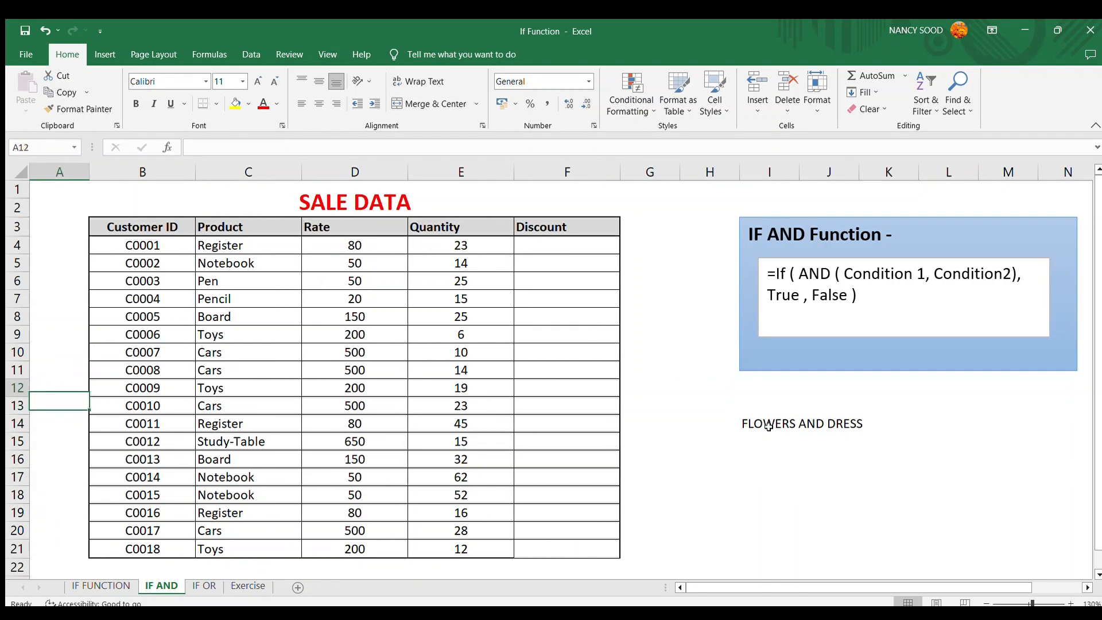
{"action": "key", "text": "Right"}
{"action": "key", "text": "Right"}
{"action": "key", "text": "Right"}
{"action": "key", "text": "Right"}
{"action": "key", "text": "Right"}
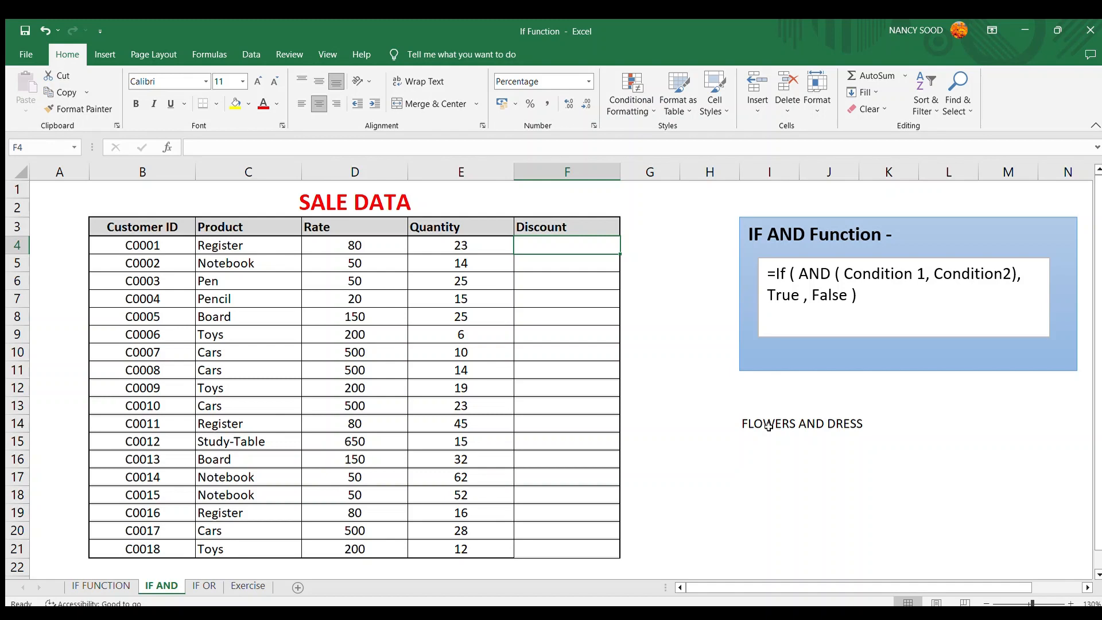
{"action": "type", "text": "="}
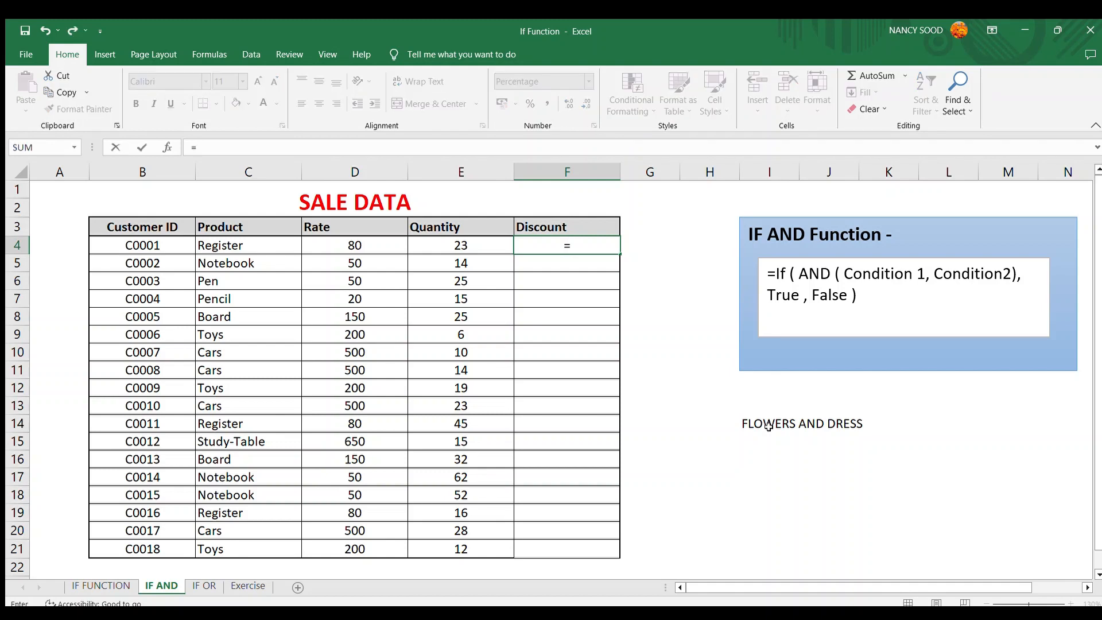
{"action": "type", "text": "if(and("}
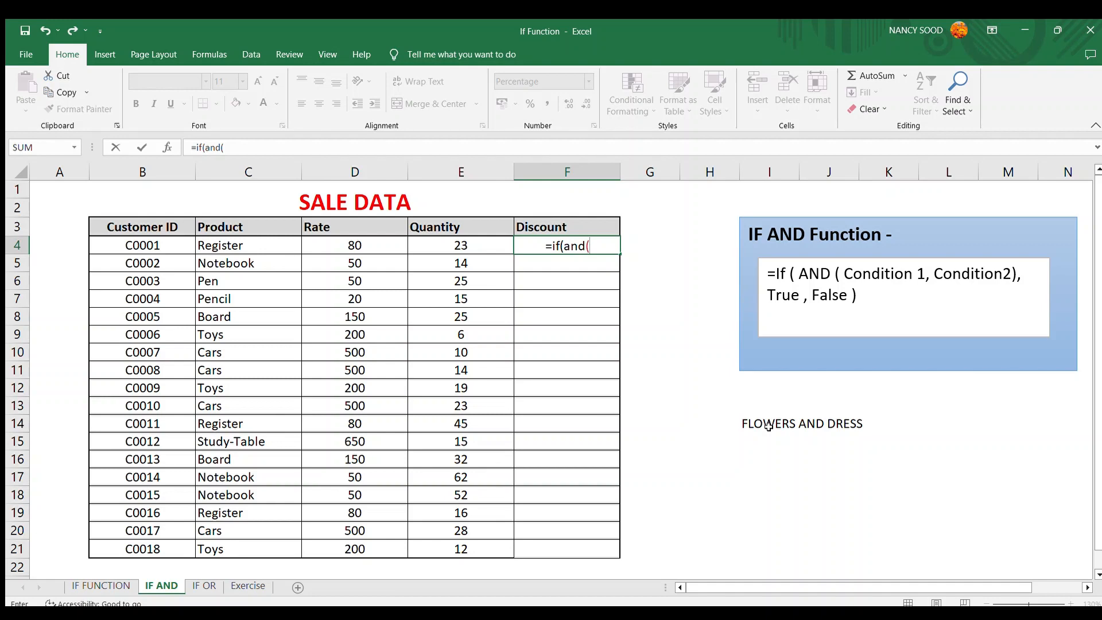
{"action": "left_click", "coordinate": [377, 240]}
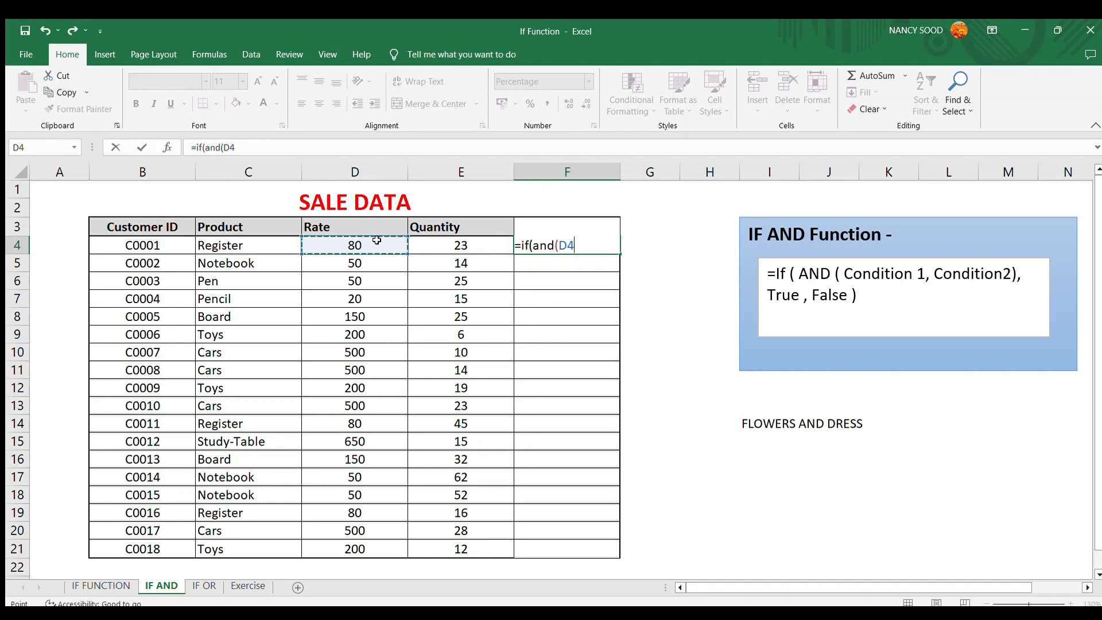
{"action": "type", "text": ">50"}
{"action": "type", "text": ","}
{"action": "left_click", "coordinate": [431, 243]}
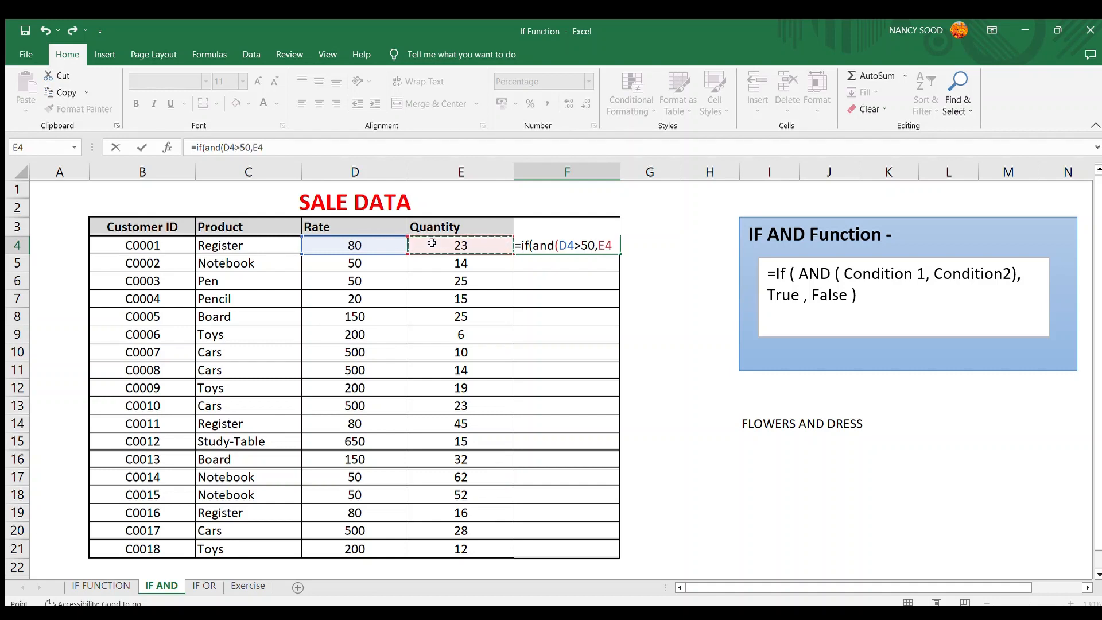
{"action": "type", "text": ">20"}
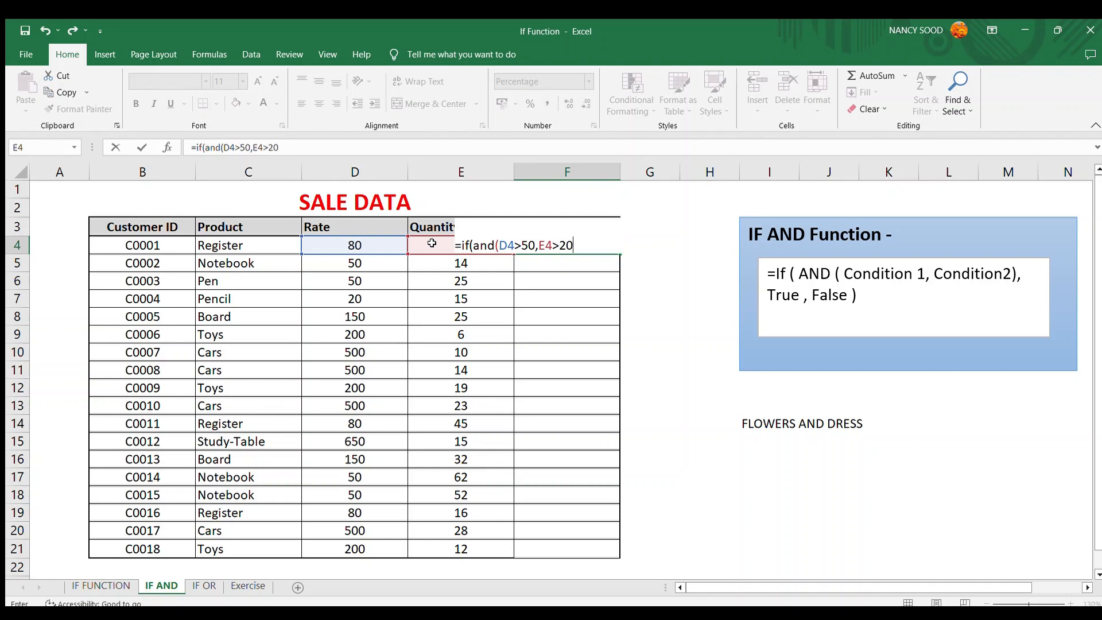
{"action": "type", "text": ")"}
{"action": "type", "text": ","}
{"action": "type", "text": "50"}
{"action": "key", "text": "BackSpace"}
{"action": "key", "text": "BackSpace"}
{"action": "type", "text": "20%,5"}
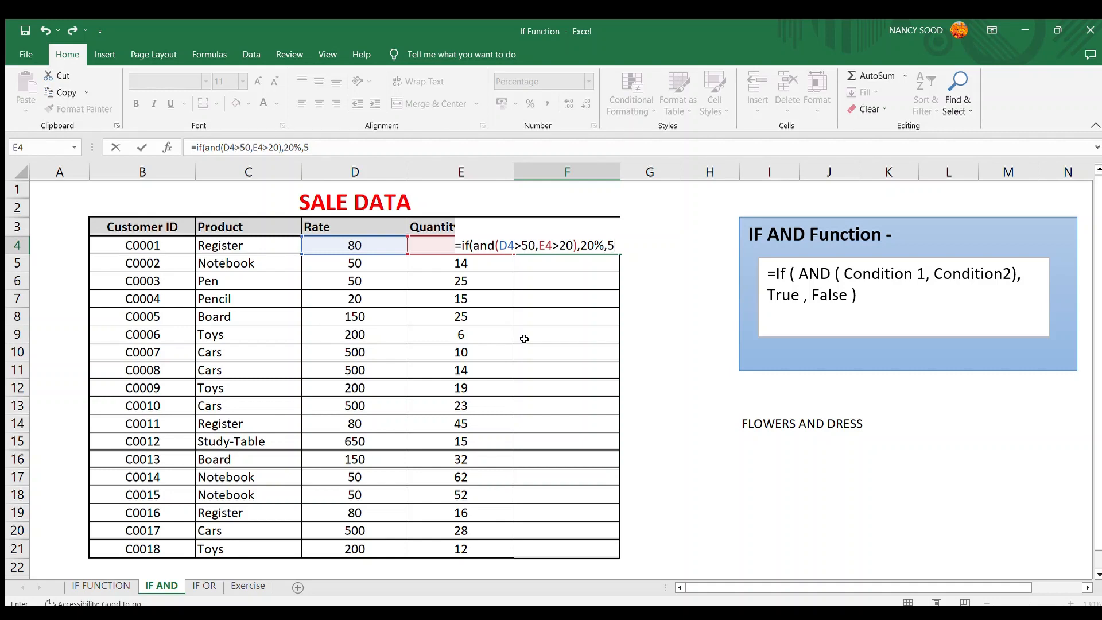
{"action": "type", "text": "%)"}
{"action": "key", "text": "Return"}
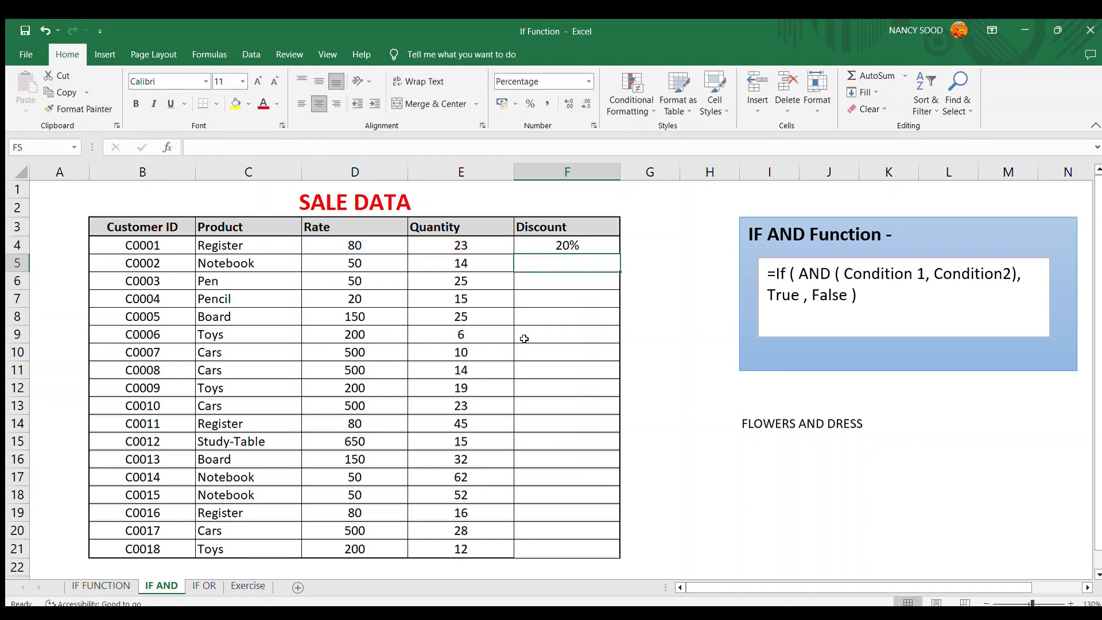
- Check the rate and quantity cells used by the F4 formula and view the formula in edit mode
{"action": "key", "text": "Up"}
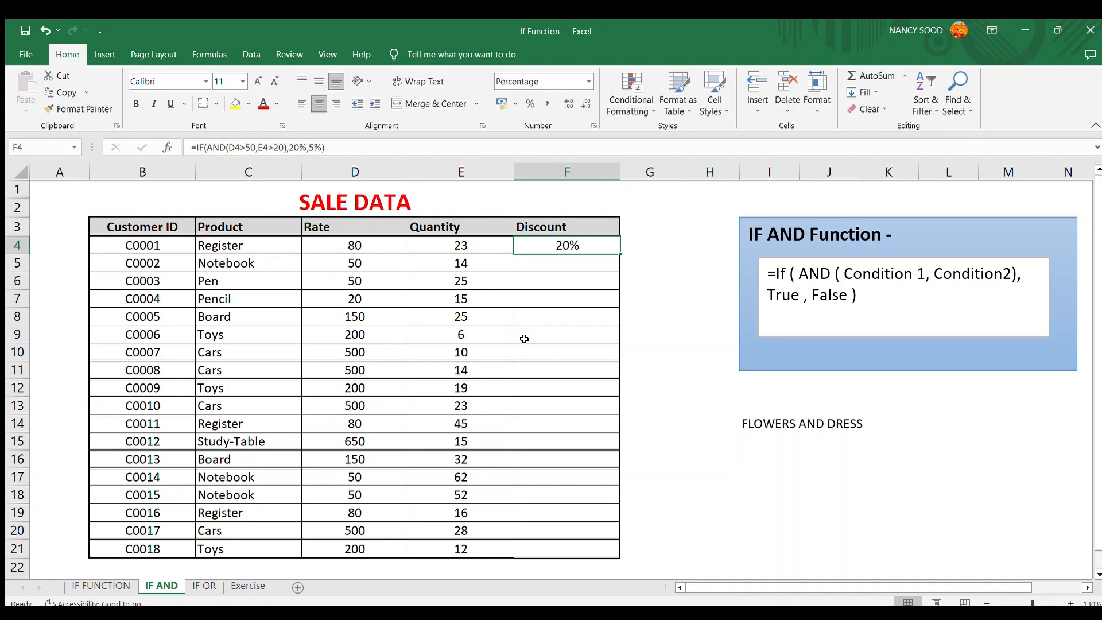
{"action": "key", "text": "Left"}
{"action": "key", "text": "Left"}
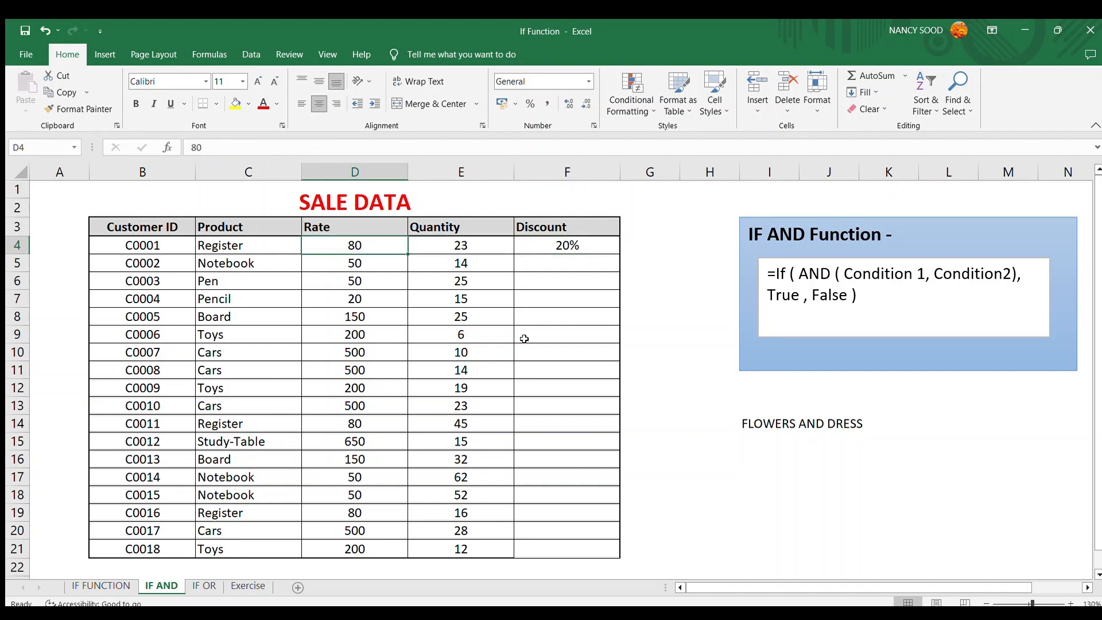
{"action": "key", "text": "Right"}
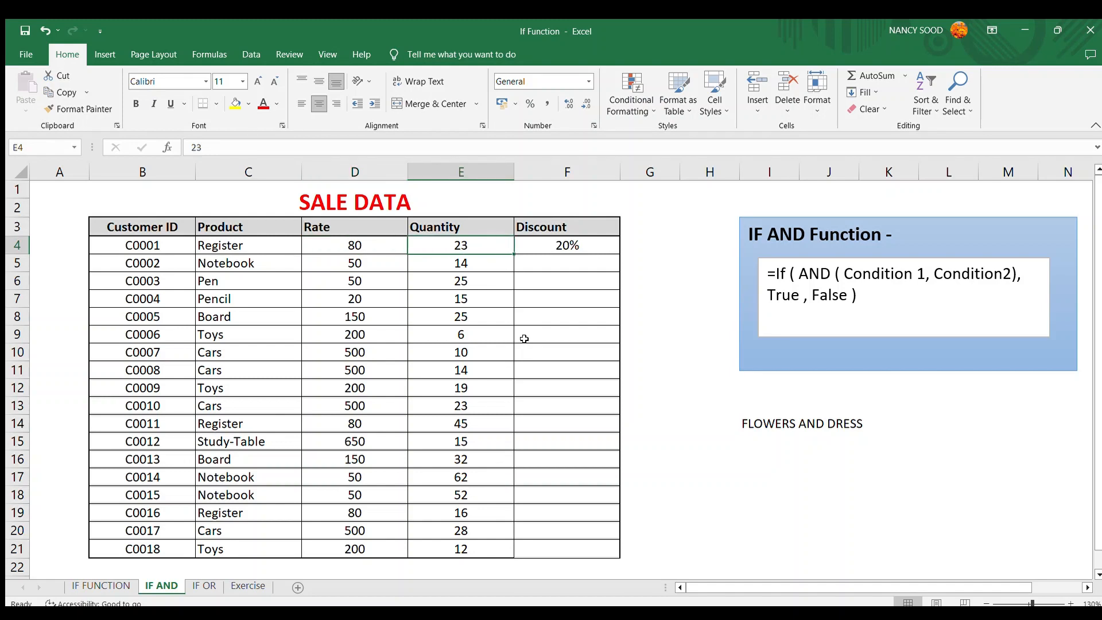
{"action": "key", "text": "Right"}
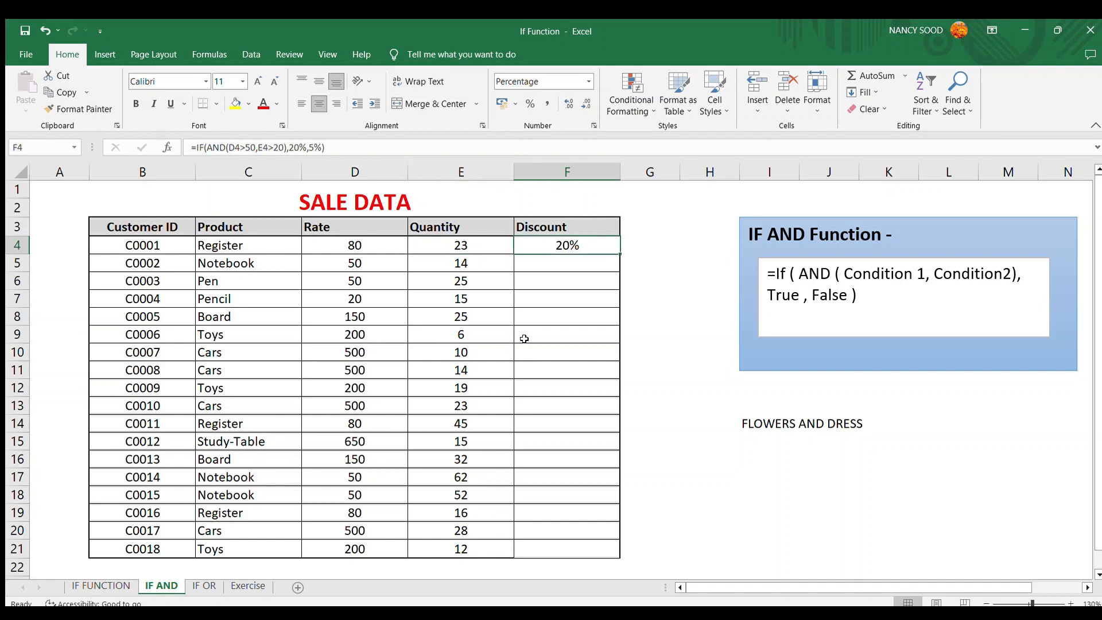
{"action": "key", "text": "F2"}
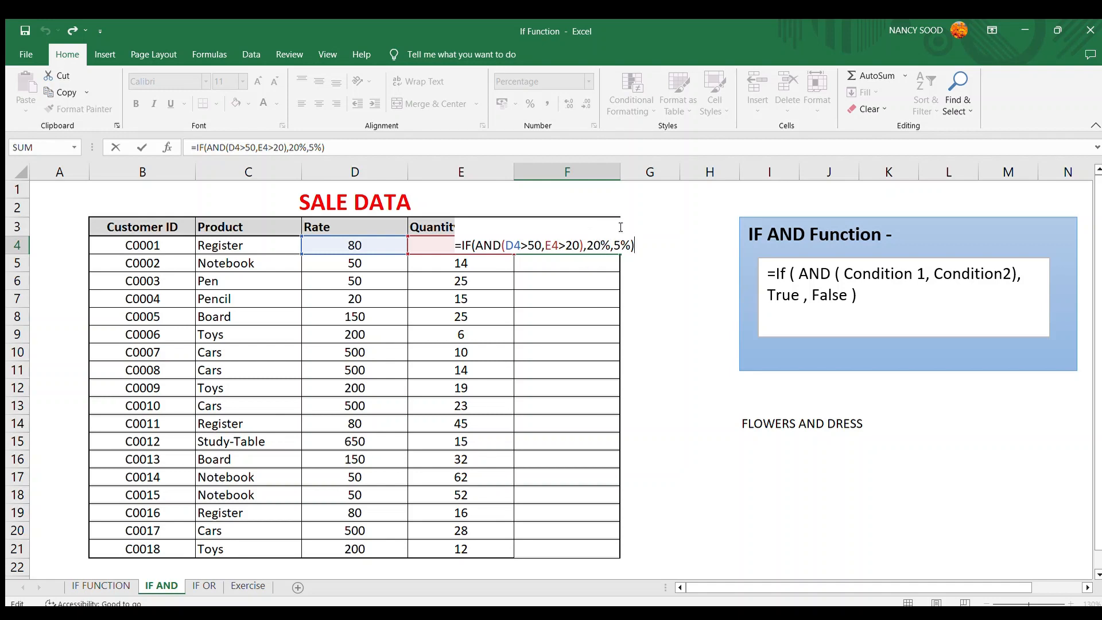
{"action": "key", "text": "ctrl+Return"}
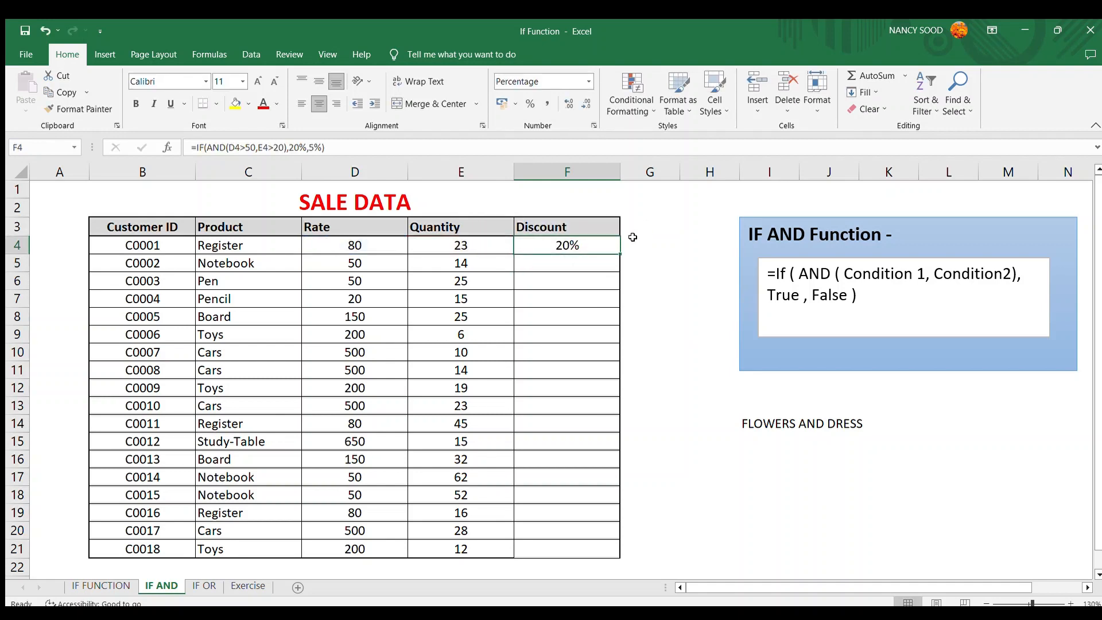
- Fill the IF AND discount formula from F4 down through F21
{"action": "key", "text": "shift+Down"}
{"action": "key", "text": "shift+Down"}
{"action": "key", "text": "shift+Down"}
{"action": "key", "text": "shift+Down"}
{"action": "key", "text": "shift+Down"}
{"action": "key", "text": "shift+Down"}
{"action": "key", "text": "shift+Down"}
{"action": "key", "text": "shift+Down"}
{"action": "key", "text": "shift+Down"}
{"action": "key", "text": "shift+Down"}
{"action": "key", "text": "shift+Down"}
{"action": "key", "text": "shift+Down"}
{"action": "key", "text": "shift+Down"}
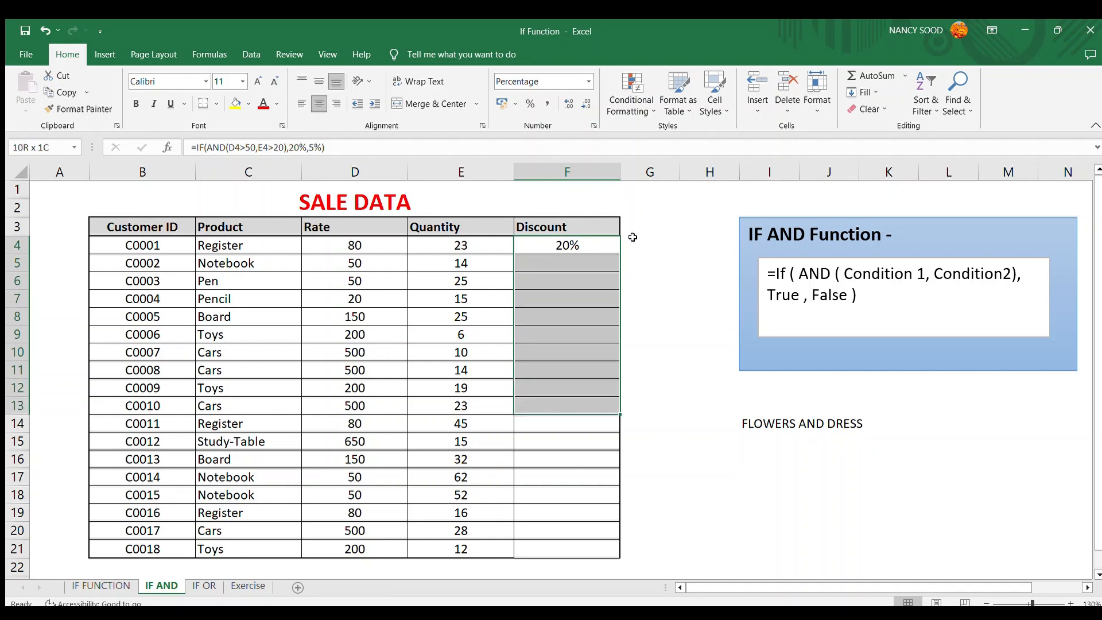
{"action": "key", "text": "shift+Down"}
{"action": "key", "text": "shift+Down"}
{"action": "key", "text": "shift+Down"}
{"action": "key", "text": "shift+Down"}
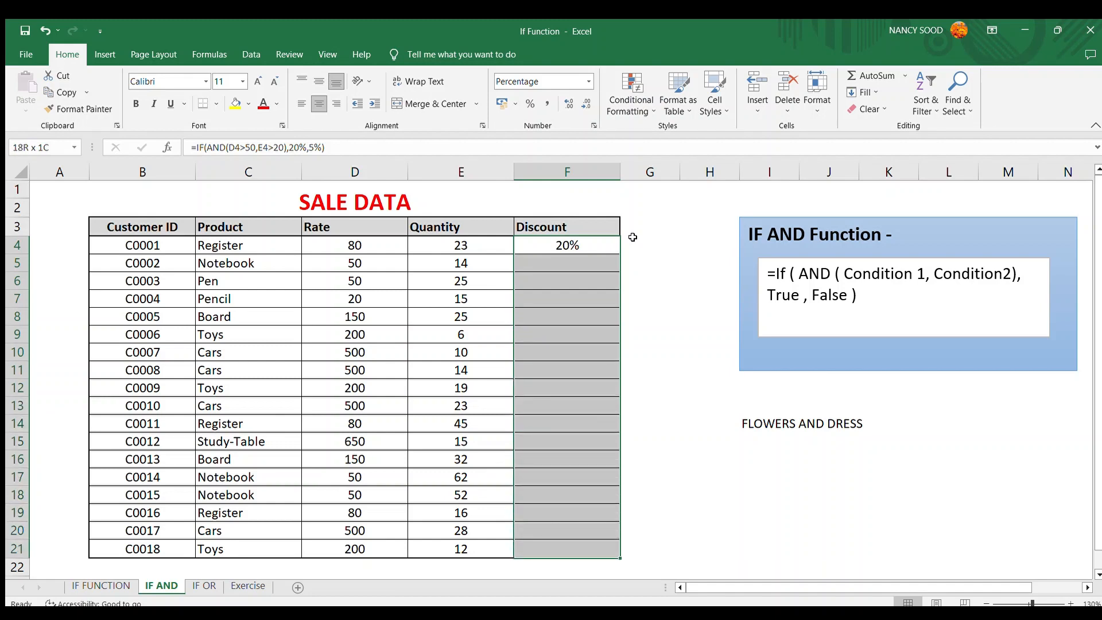
{"action": "key", "text": "ctrl+d"}
{"action": "key", "text": "Down"}
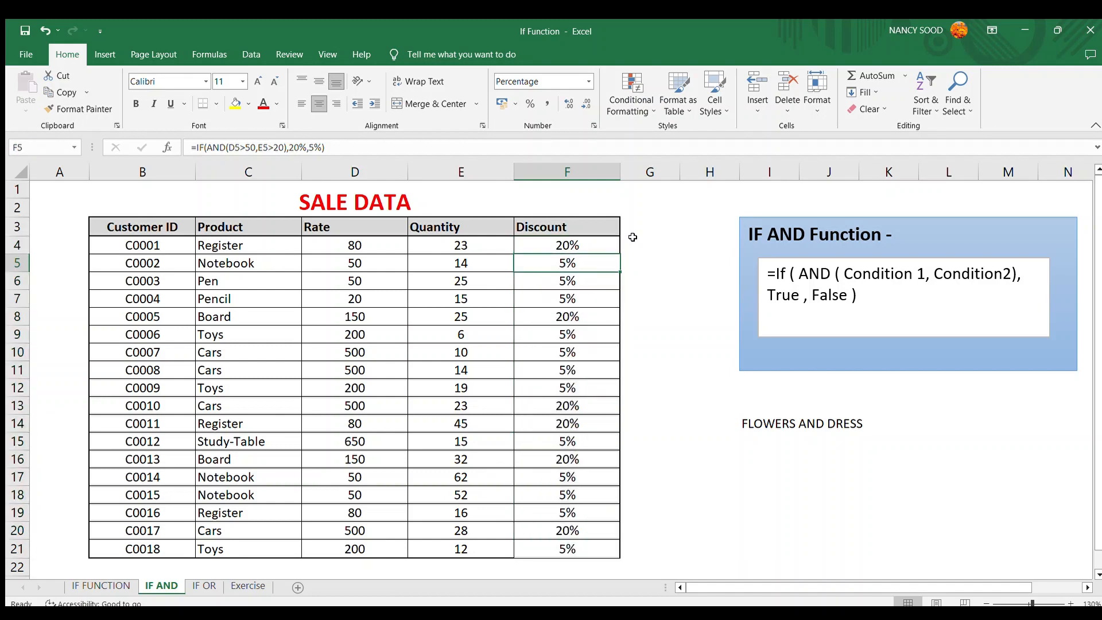
- Inspect the filled discounts row by row against each row's rate and quantity
{"action": "key", "text": "shift+space"}
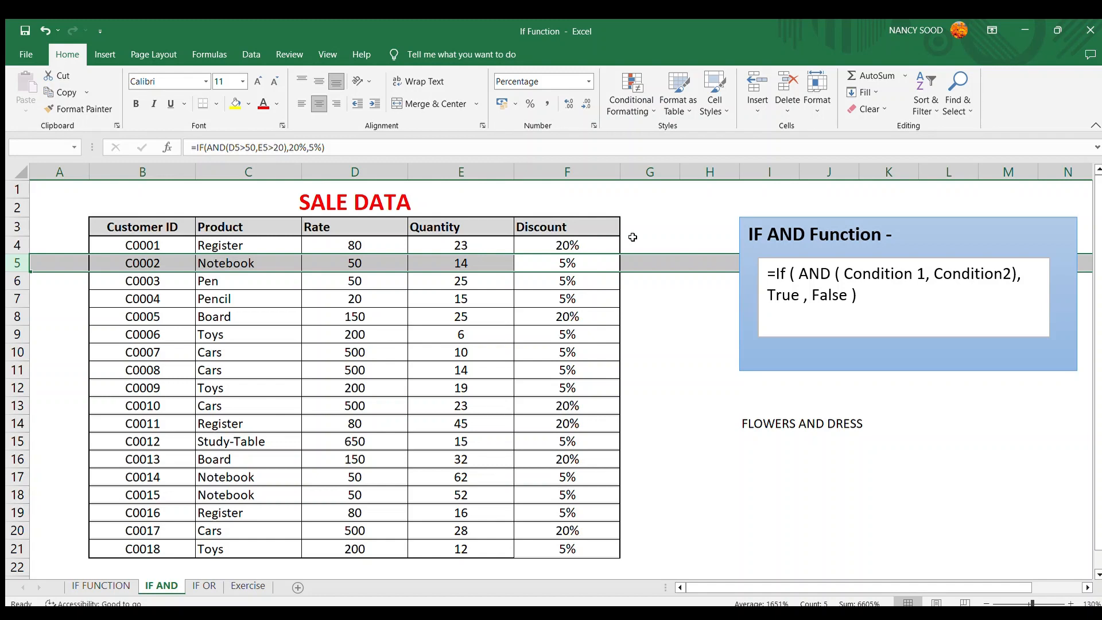
{"action": "key", "text": "Down"}
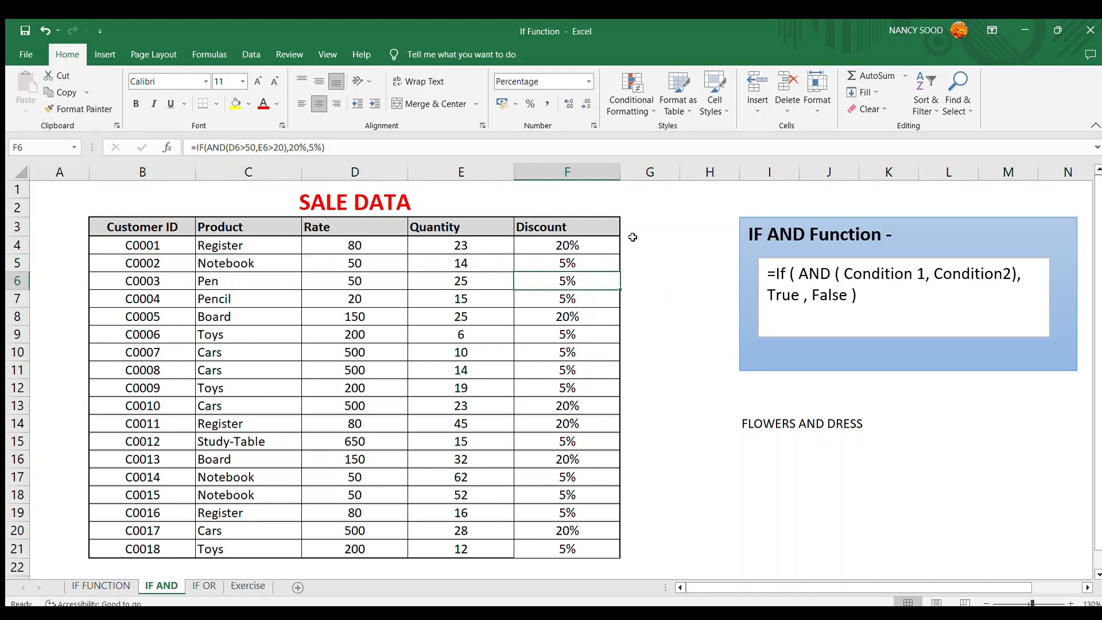
{"action": "key", "text": "shift+space"}
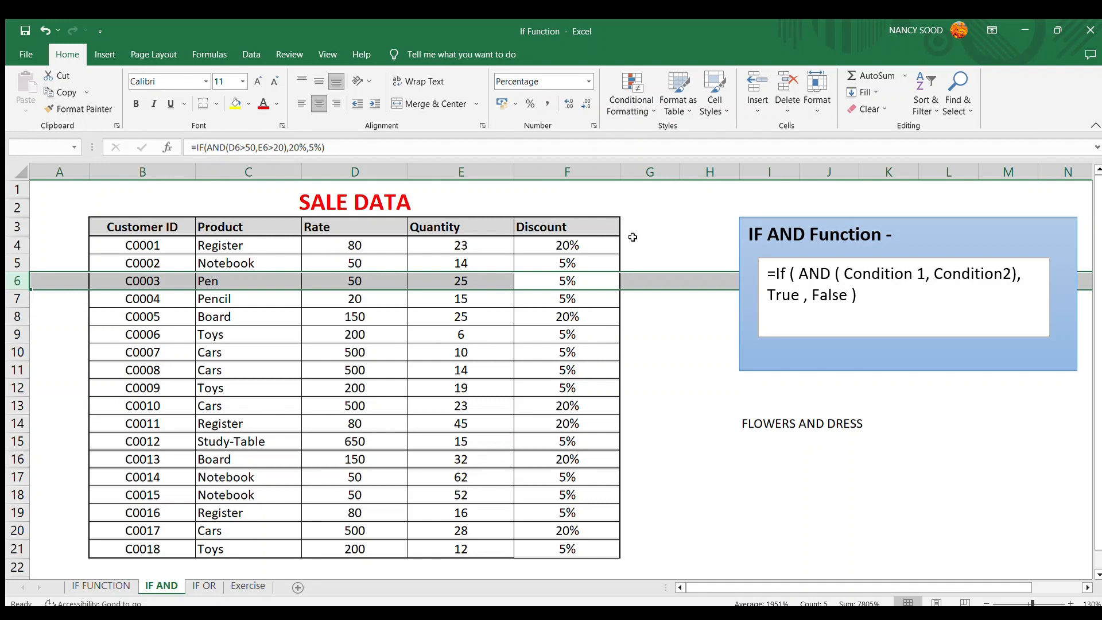
{"action": "key", "text": "Down"}
{"action": "key", "text": "Down"}
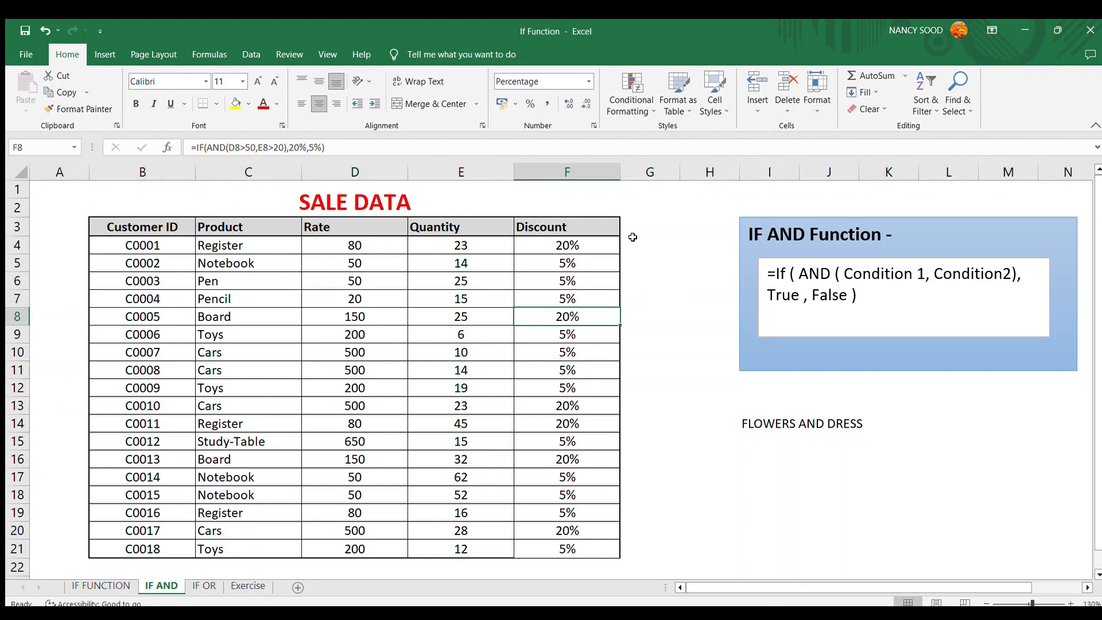
{"action": "key", "text": "shift+space"}
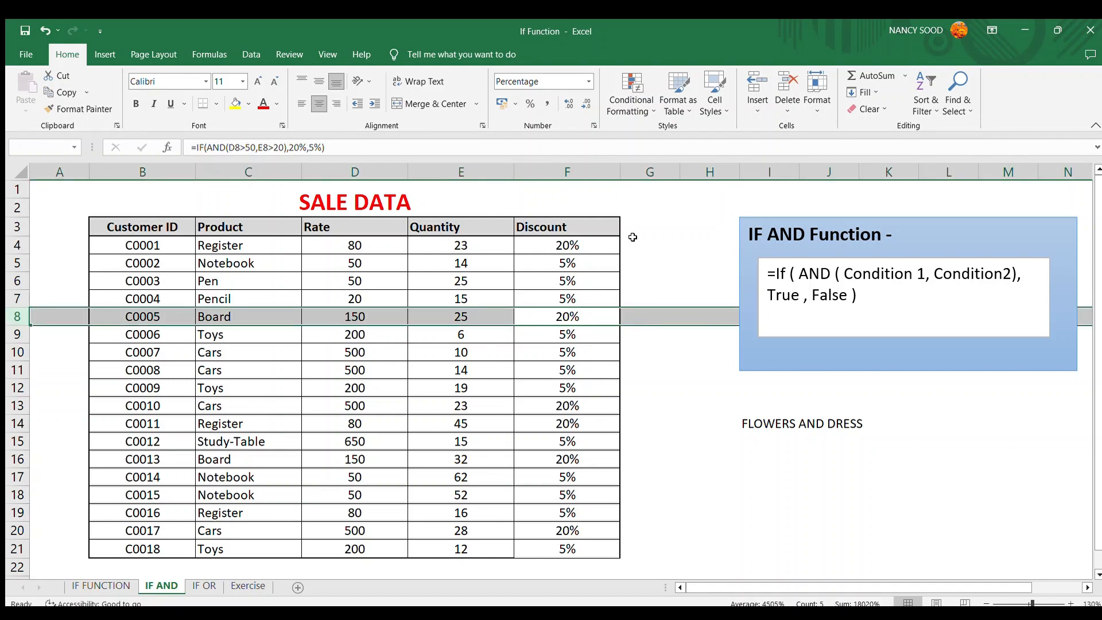
{"action": "key", "text": "Down"}
{"action": "key", "text": "Down"}
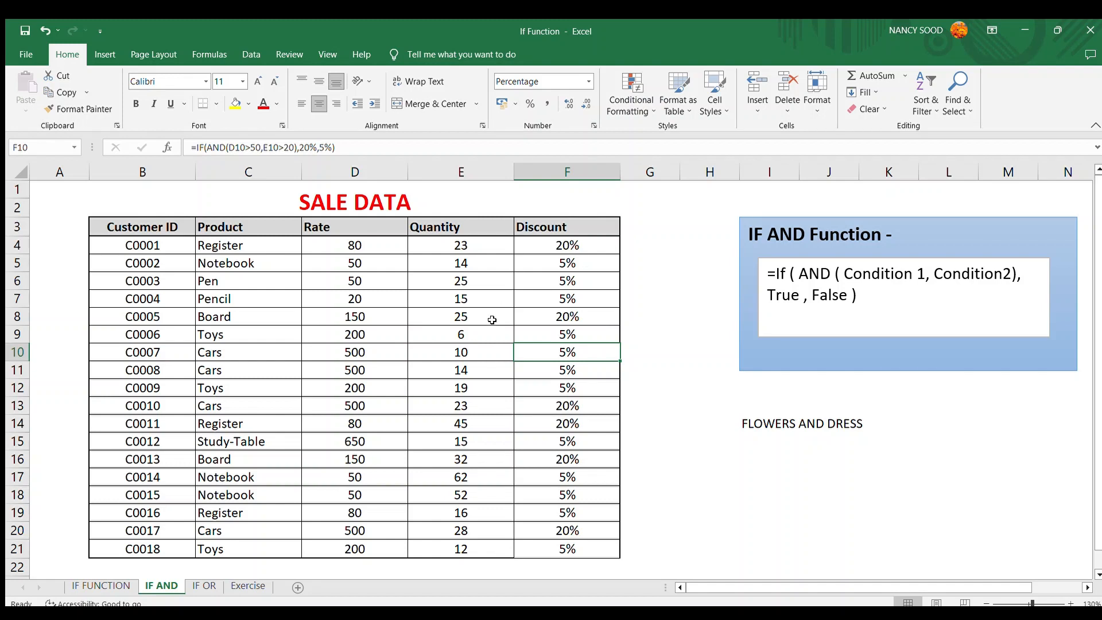
{"action": "left_click", "coordinate": [480, 335]}
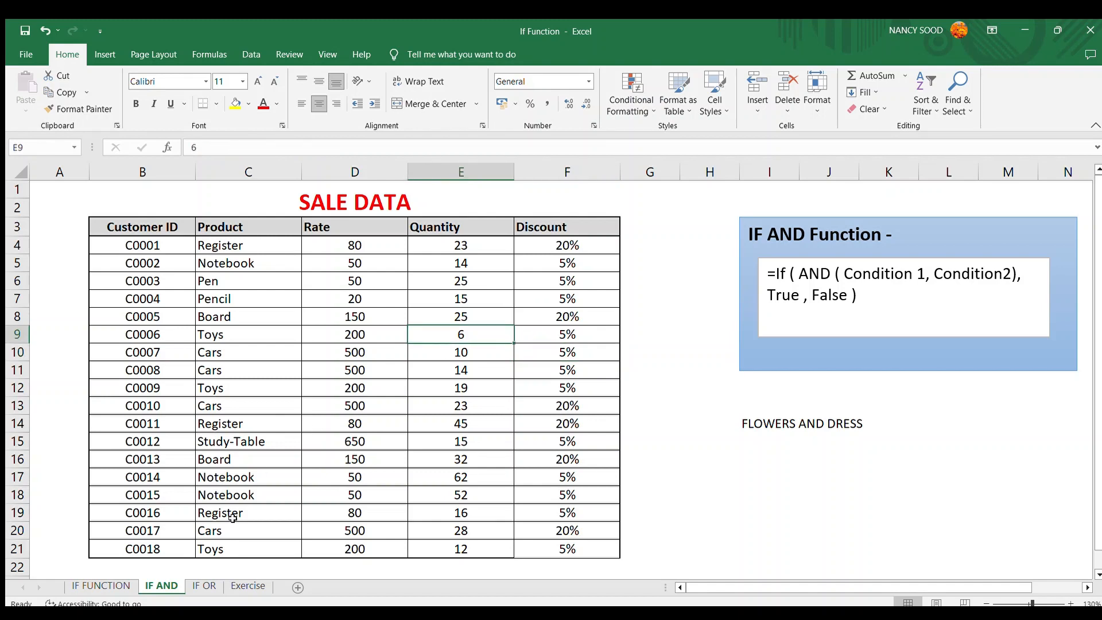
- Switch to the IF OR sheet and enter the note FLOWERS OR BOOKS in cell I15
{"action": "left_click", "coordinate": [210, 585]}
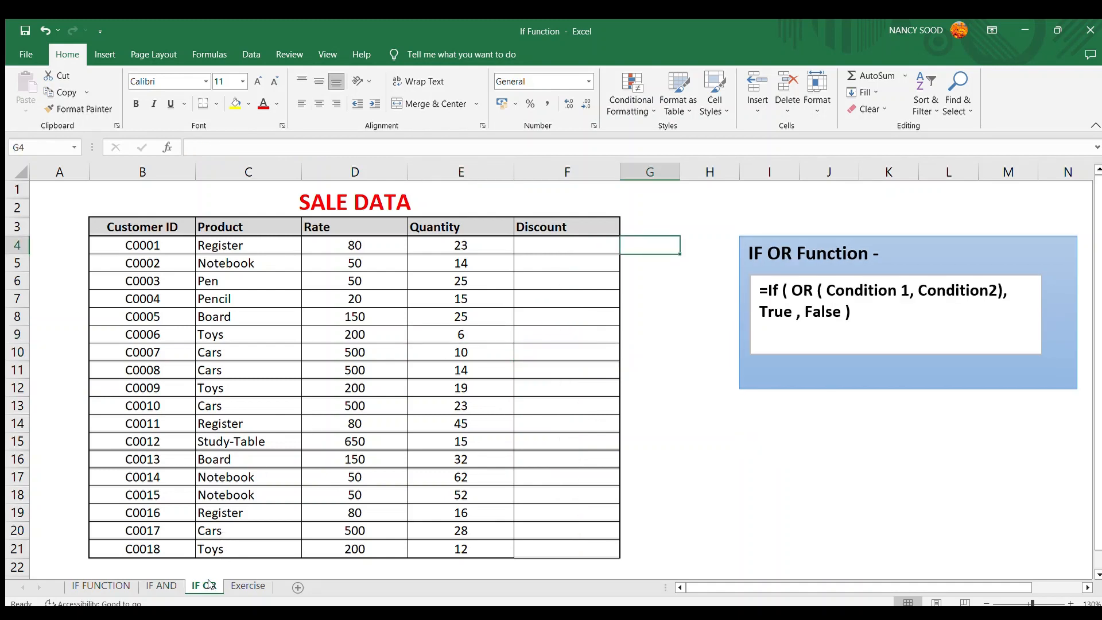
{"action": "left_click", "coordinate": [642, 403]}
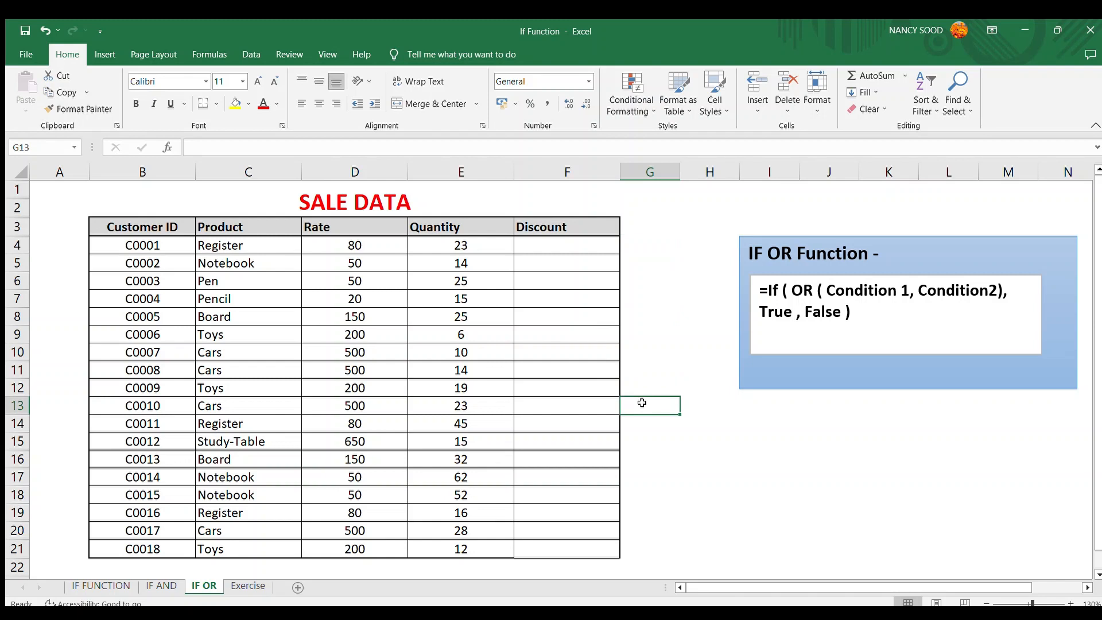
{"action": "left_click", "coordinate": [816, 450]}
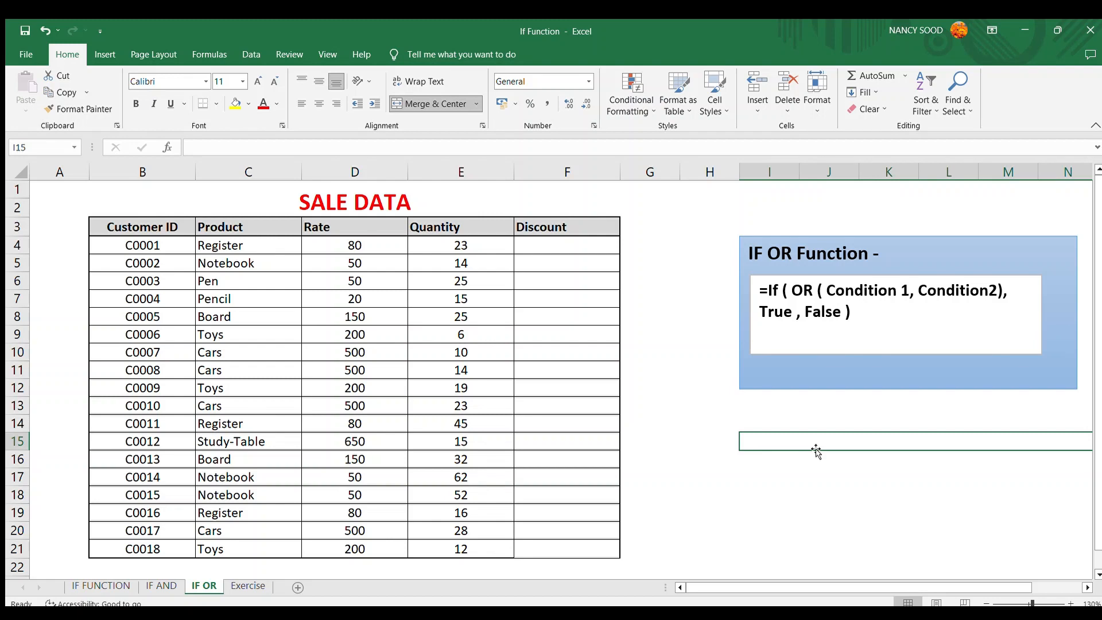
{"action": "type", "text": "FLOWERS"}
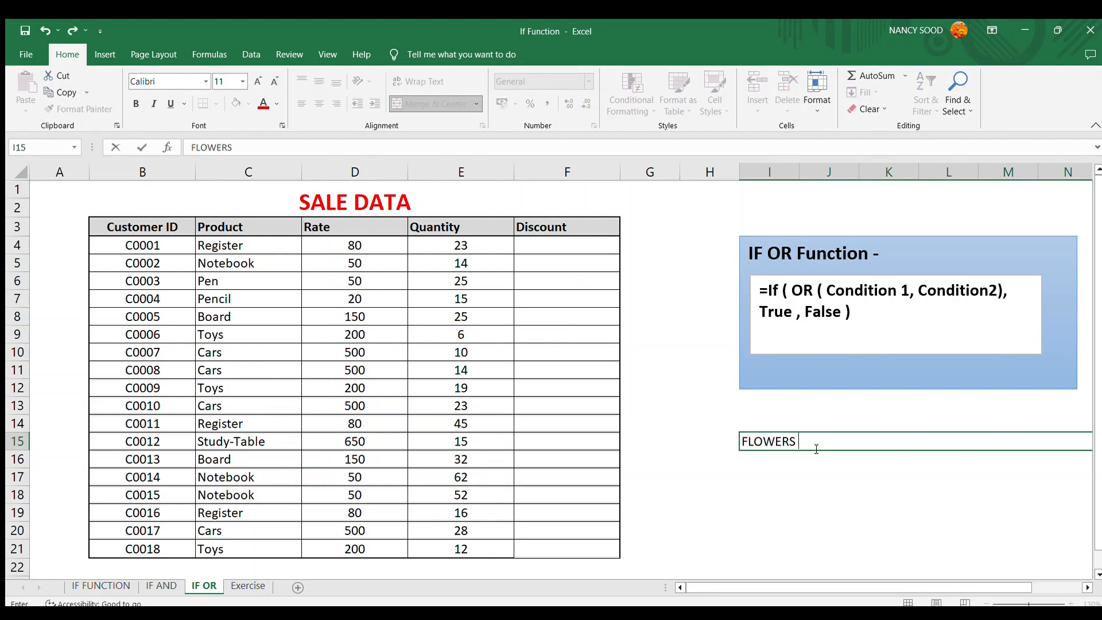
{"action": "type", "text": " OR BOOKS"}
{"action": "key", "text": "Return"}
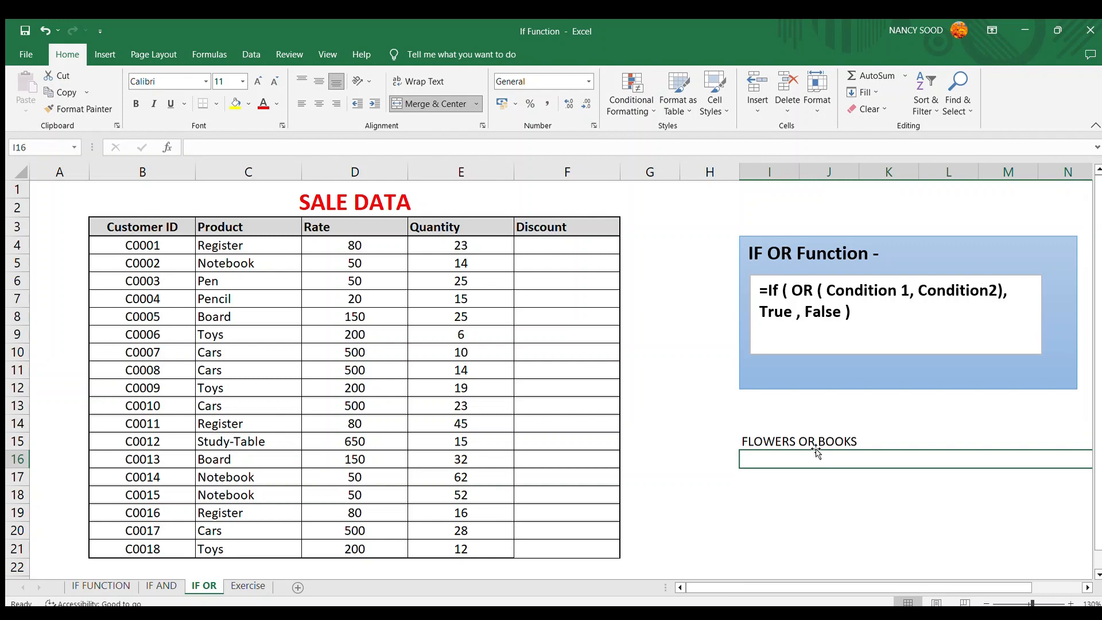
{"action": "key", "text": "Up"}
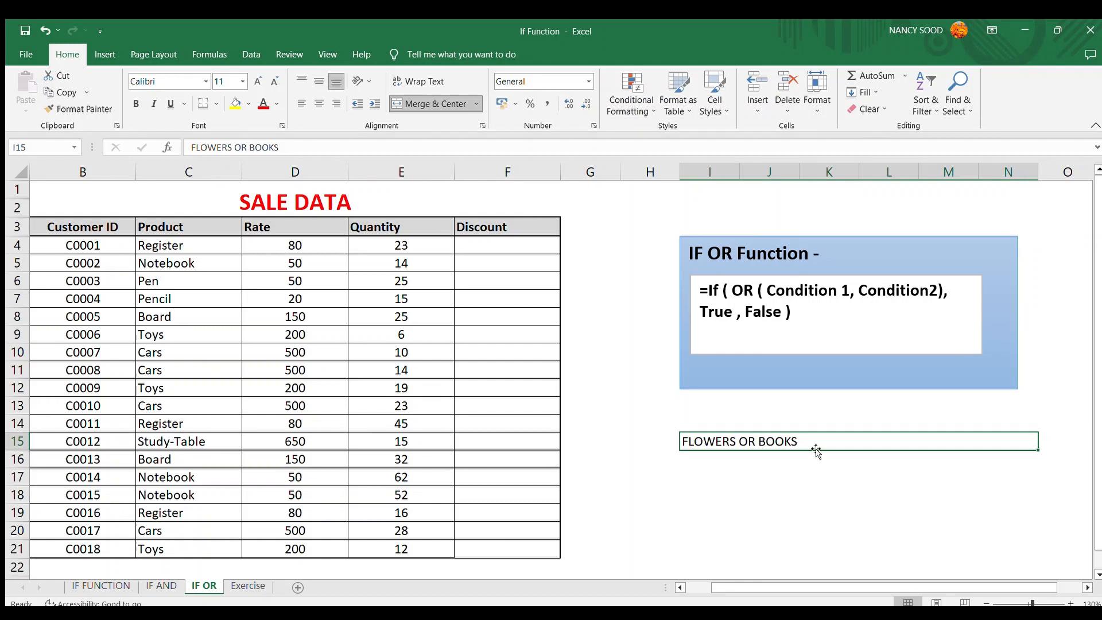
- Enter the IF OR formula =if(or(D4>50,E4>20),20%,5%) in cell F4 of the IF OR sheet
{"action": "left_click", "coordinate": [535, 248]}
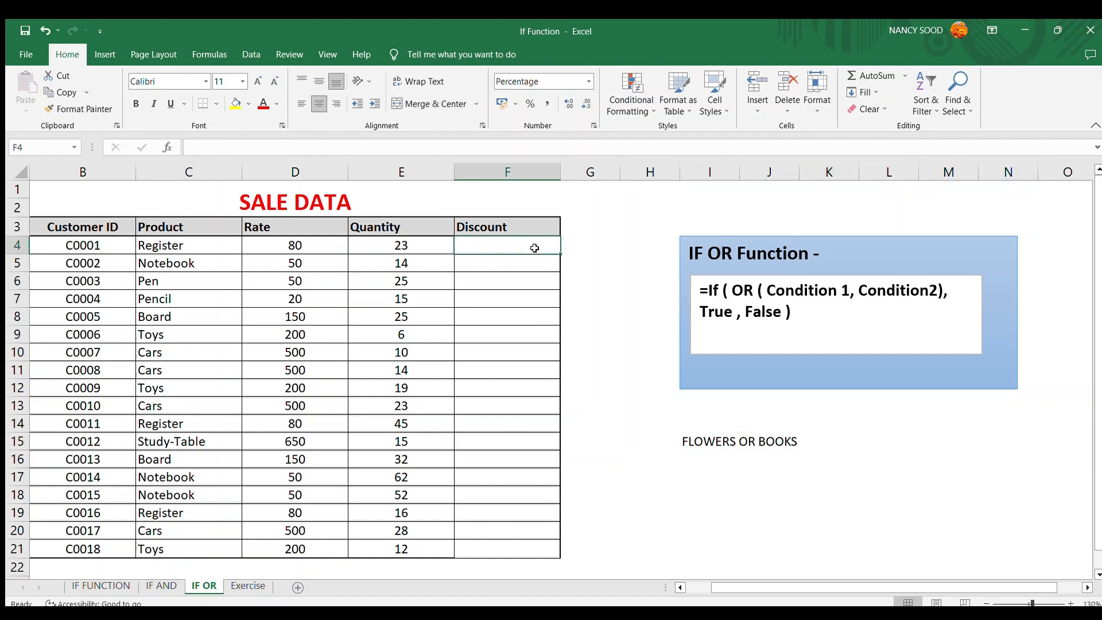
{"action": "type", "text": "=if("}
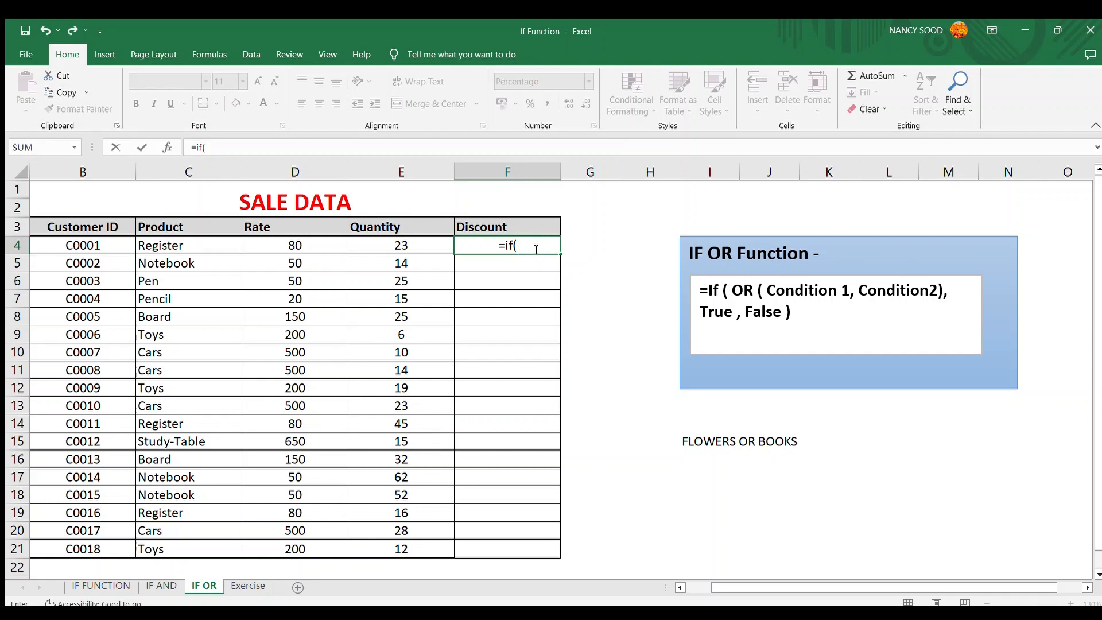
{"action": "type", "text": "or("}
{"action": "left_click", "coordinate": [287, 245]}
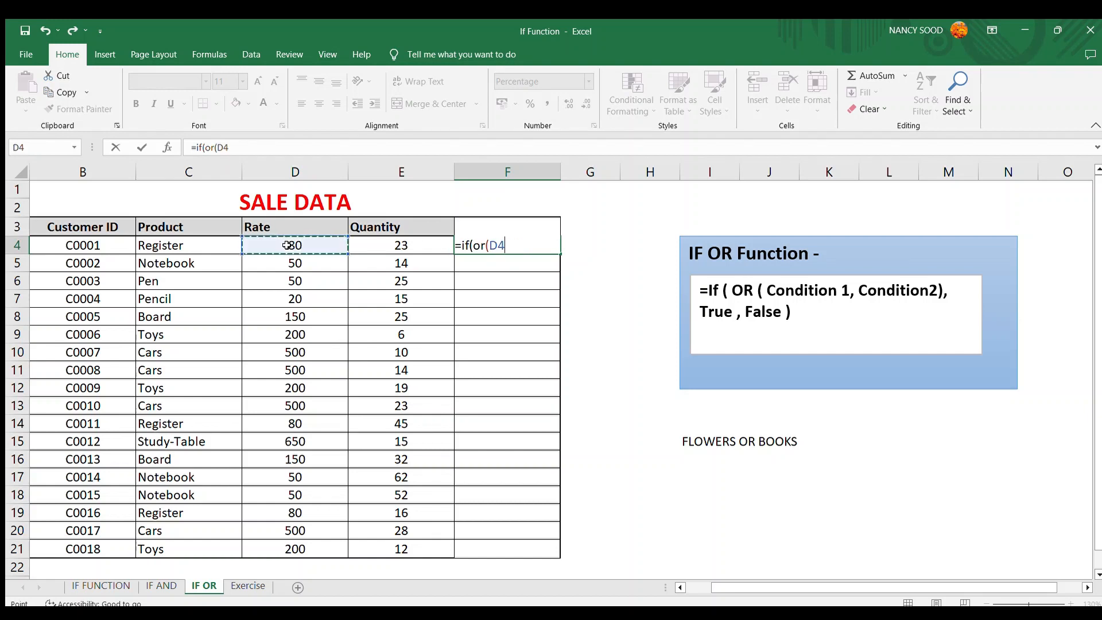
{"action": "type", "text": ">50,"}
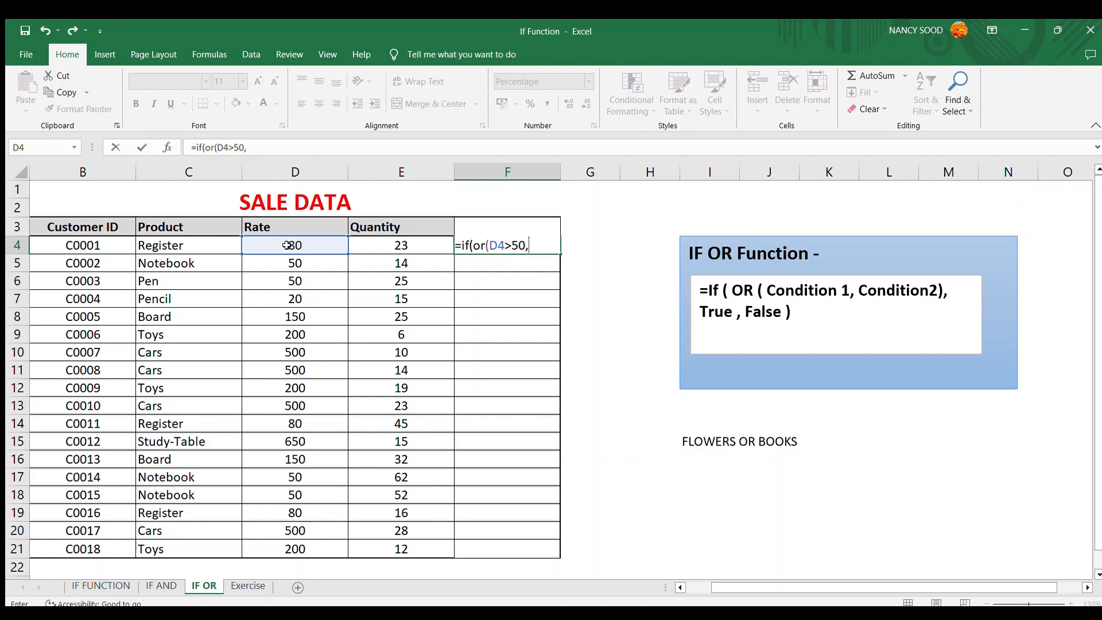
{"action": "left_click", "coordinate": [370, 243]}
{"action": "type", "text": ">"}
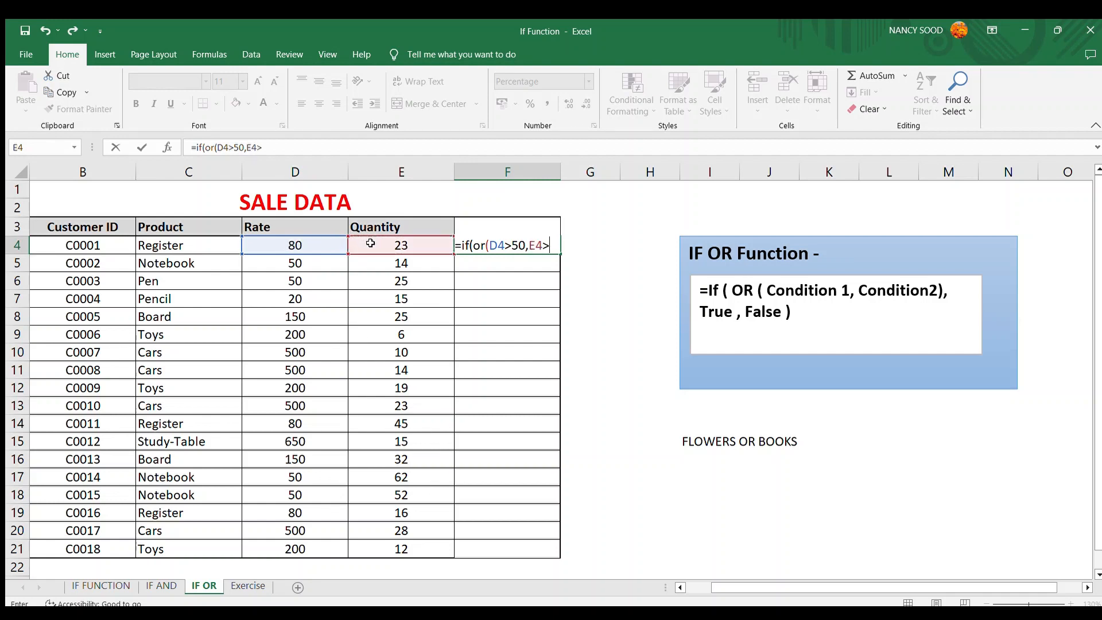
{"action": "type", "text": "20"}
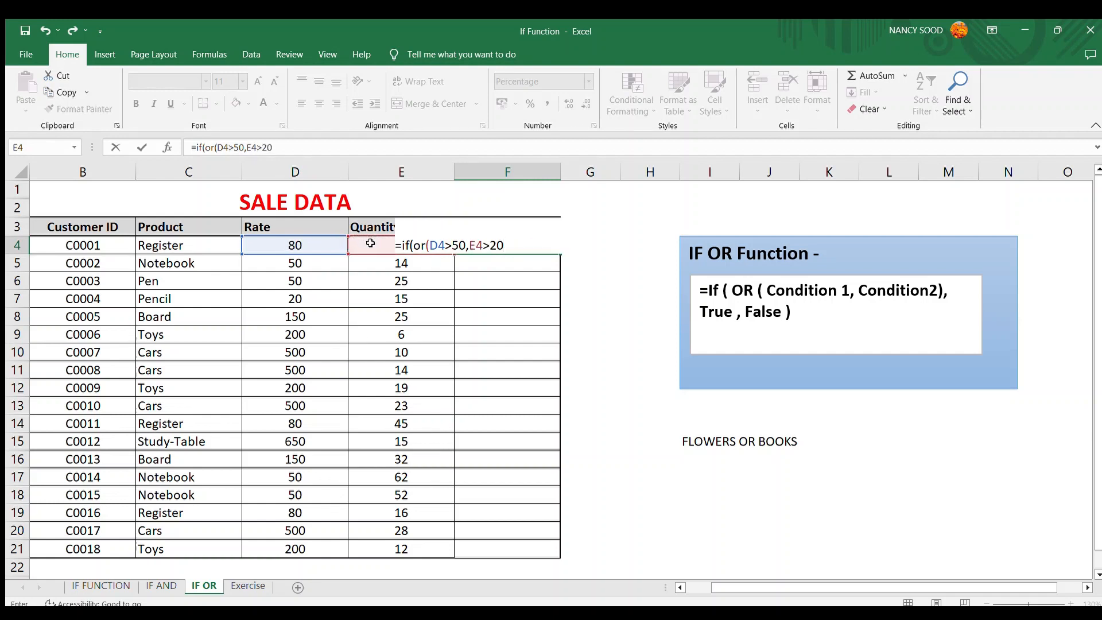
{"action": "type", "text": "),20%,5%)"}
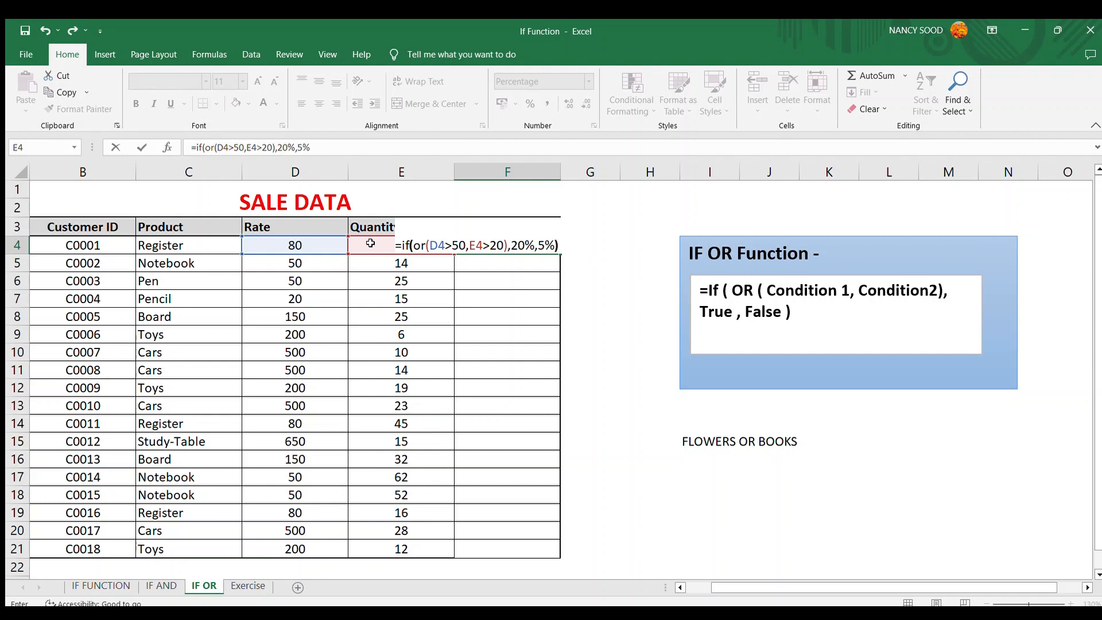
{"action": "key", "text": "Return"}
- Check the product, rate and quantity cells in row 4 used by the F4 formula
{"action": "key", "text": "Up"}
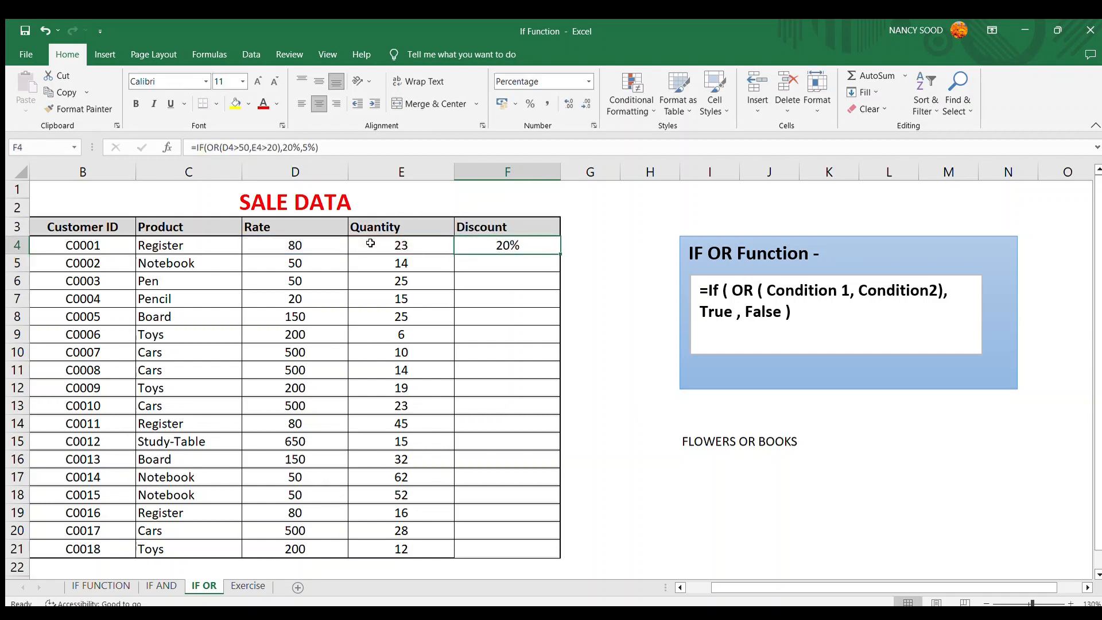
{"action": "key", "text": "Left"}
{"action": "key", "text": "Left"}
{"action": "key", "text": "Left"}
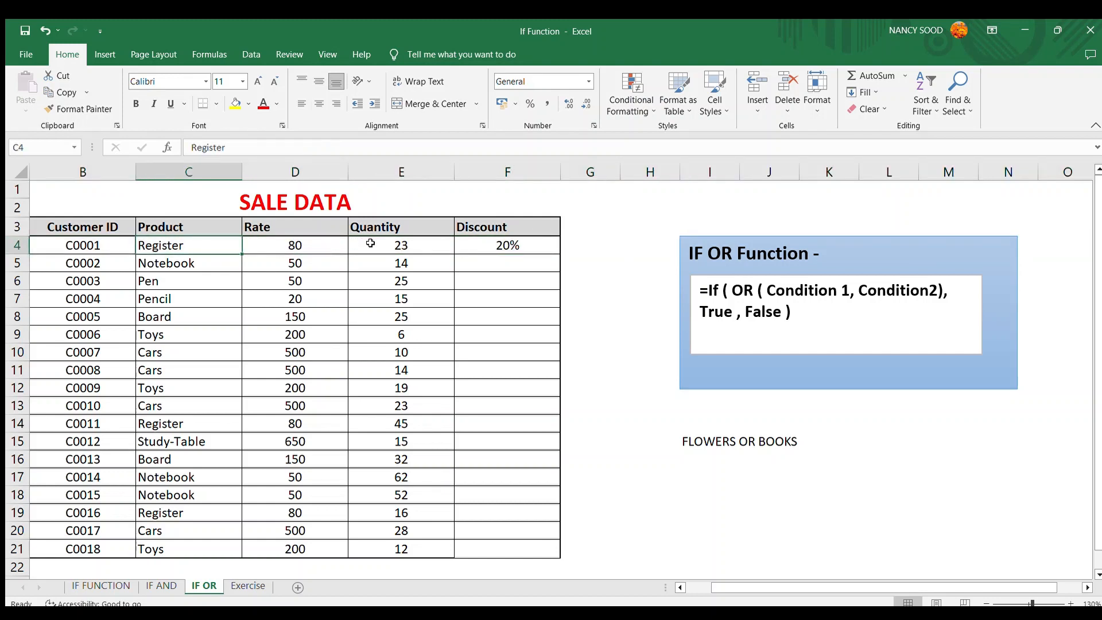
{"action": "key", "text": "Right"}
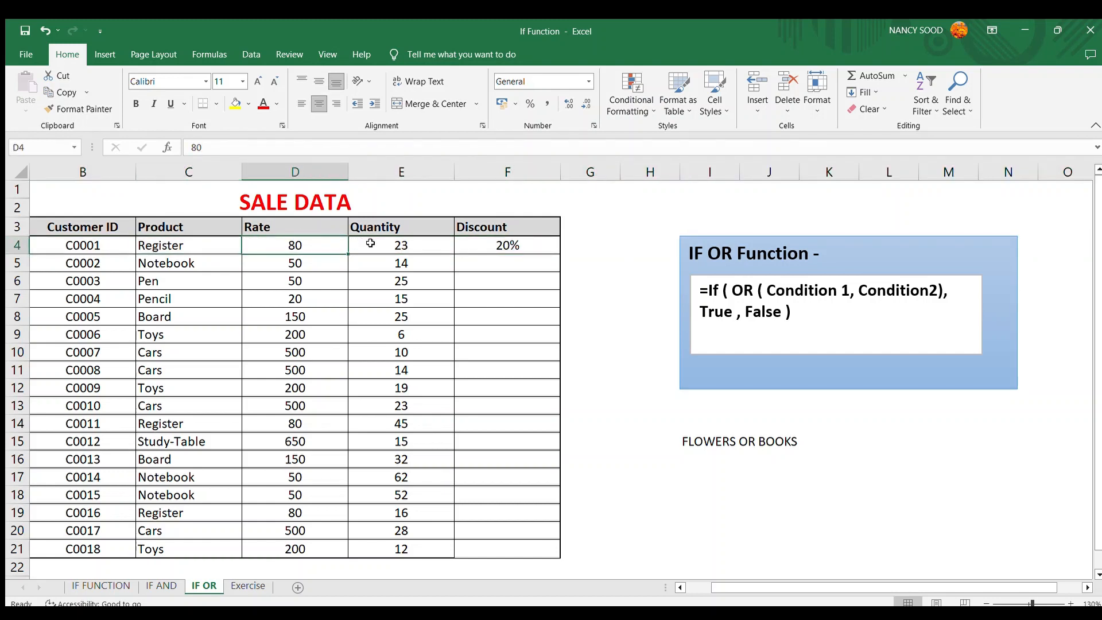
{"action": "key", "text": "Right"}
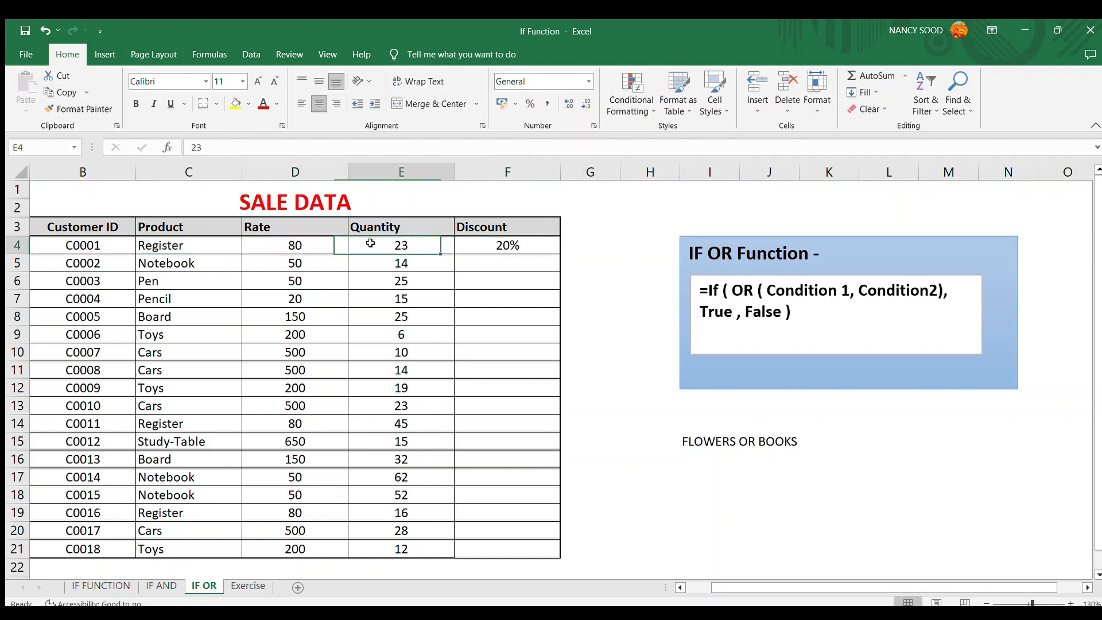
{"action": "key", "text": "Right"}
- Fill the IF OR discount formula from F4 down through F21
{"action": "key", "text": "shift+Down"}
{"action": "key", "text": "shift+Down"}
{"action": "key", "text": "shift+Down"}
{"action": "key", "text": "shift+Down"}
{"action": "key", "text": "shift+Down"}
{"action": "key", "text": "shift+Down"}
{"action": "key", "text": "shift+Down"}
{"action": "key", "text": "shift+Down"}
{"action": "key", "text": "shift+Down"}
{"action": "key", "text": "shift+Down"}
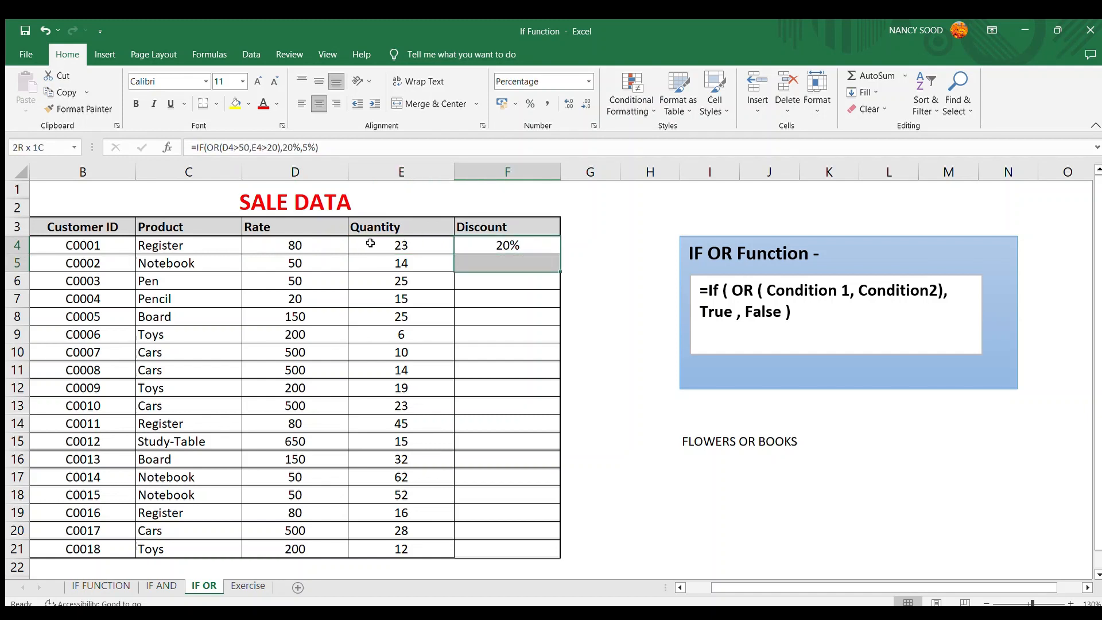
{"action": "key", "text": "shift+Down"}
{"action": "key", "text": "shift+Down"}
{"action": "key", "text": "shift+Down"}
{"action": "key", "text": "shift+Down"}
{"action": "key", "text": "shift+Down"}
{"action": "key", "text": "shift+Down"}
{"action": "key", "text": "shift+Down"}
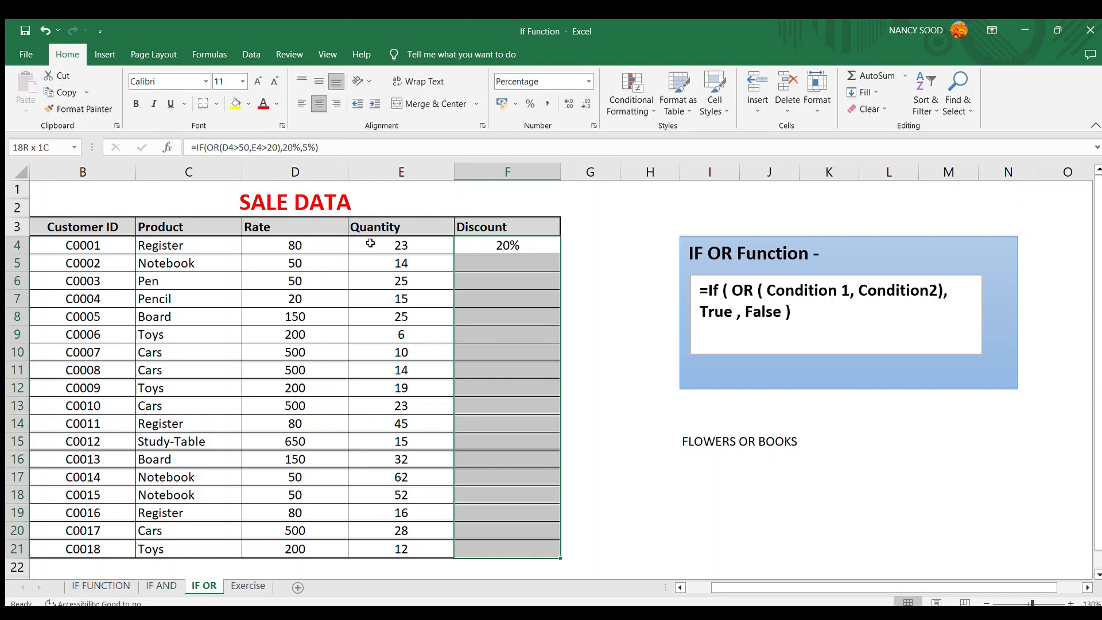
{"action": "key", "text": "ctrl+d"}
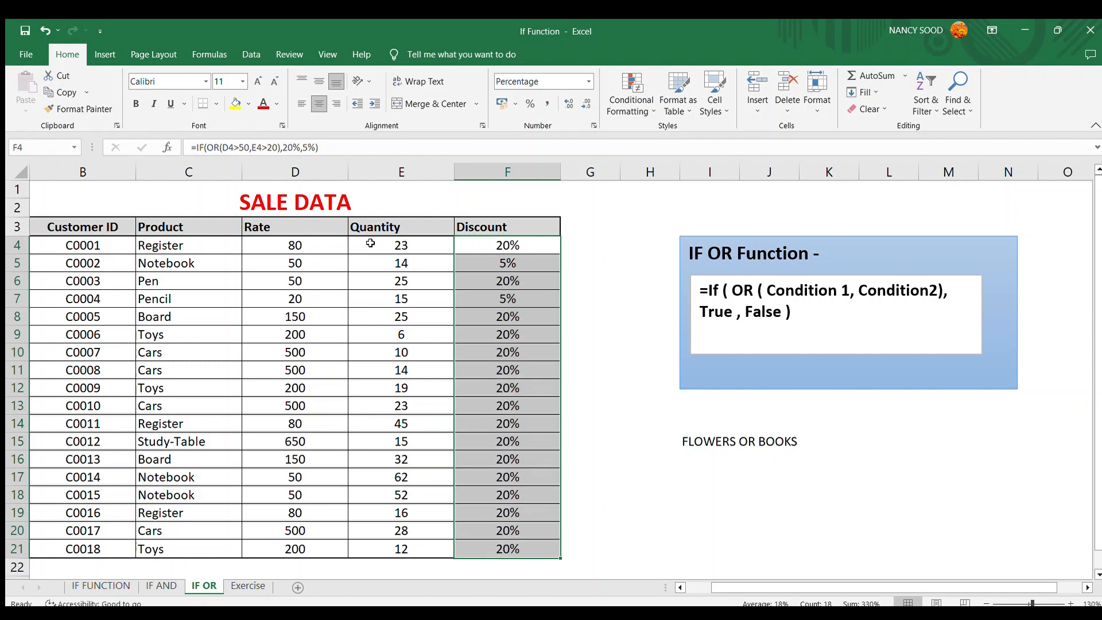
- Switch to the IF AND sheet to compare its discounts for the first rows, then return to the IF OR sheet
{"action": "key", "text": "Up"}
{"action": "key", "text": "ctrl+Page_Up"}
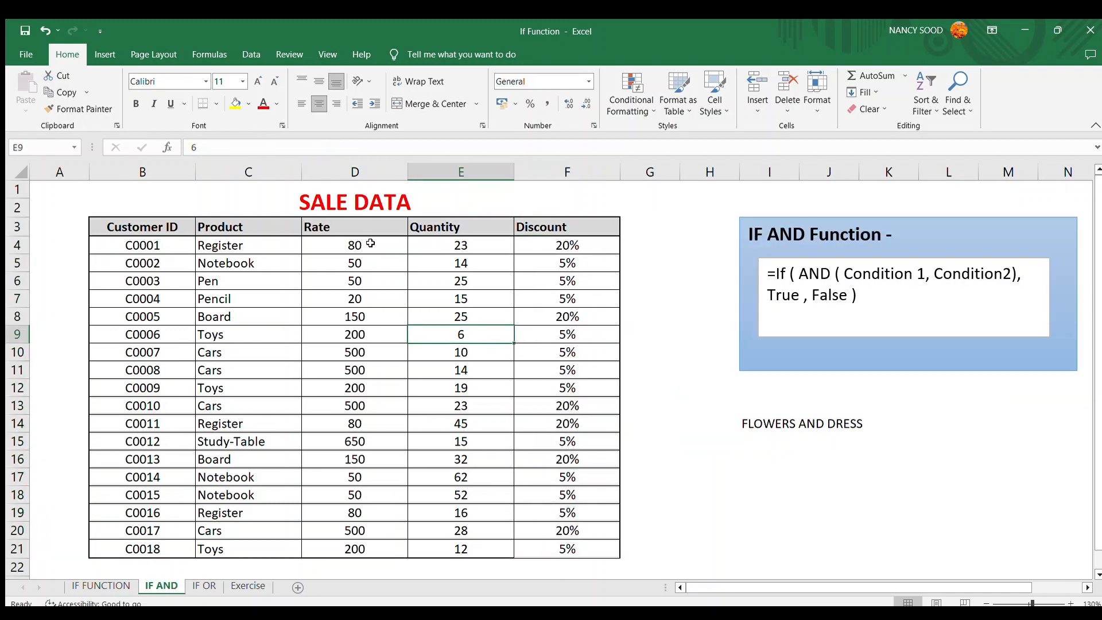
{"action": "key", "text": "Down"}
{"action": "key", "text": "Down"}
{"action": "key", "text": "Up"}
{"action": "key", "text": "Up"}
{"action": "key", "text": "Up"}
{"action": "key", "text": "Right"}
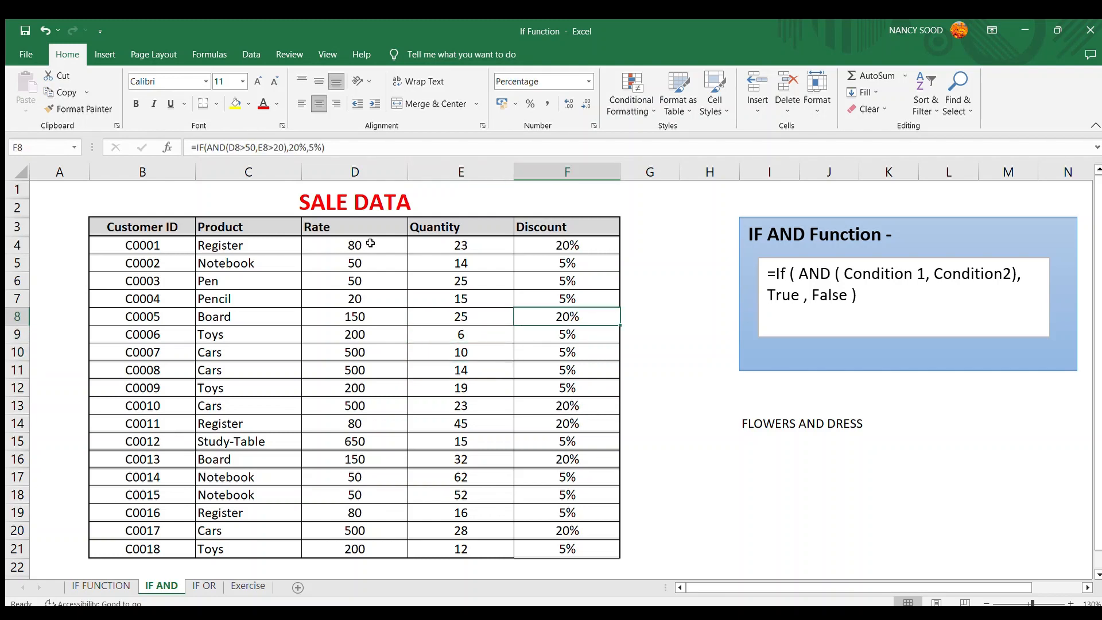
{"action": "key", "text": "Up"}
{"action": "key", "text": "Up"}
{"action": "key", "text": "Up"}
{"action": "key", "text": "shift+Down"}
{"action": "key", "text": "shift+Down"}
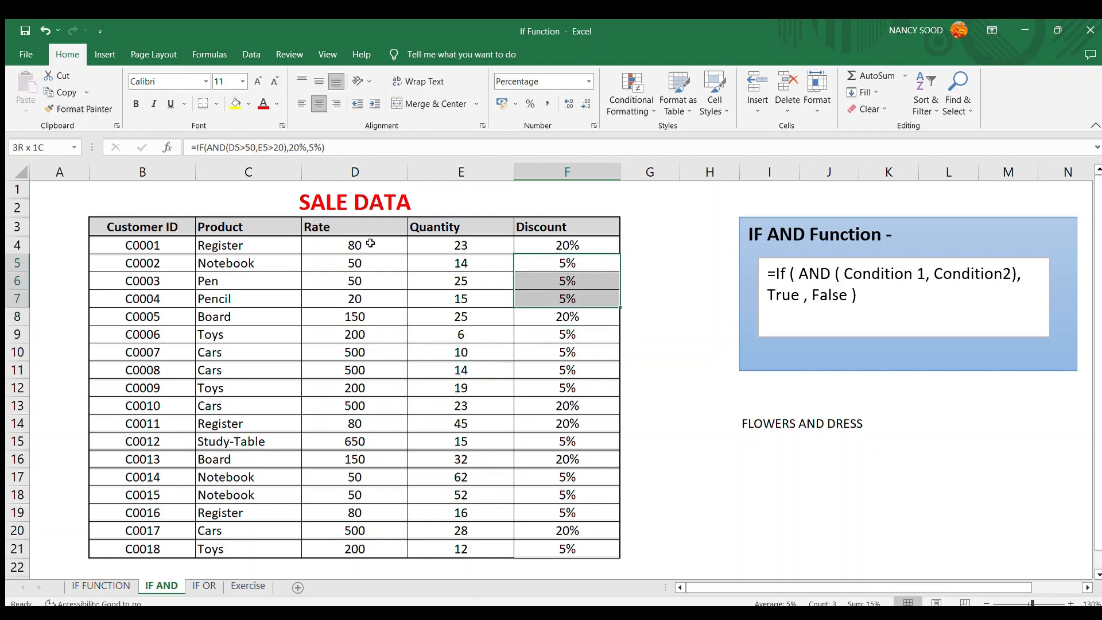
{"action": "key", "text": "ctrl+Page_Down"}
- Inspect rows 6 and 7 on the IF OR sheet, comparing each rate and quantity with its discount
{"action": "key", "text": "Down"}
{"action": "key", "text": "Down"}
{"action": "key", "text": "Down"}
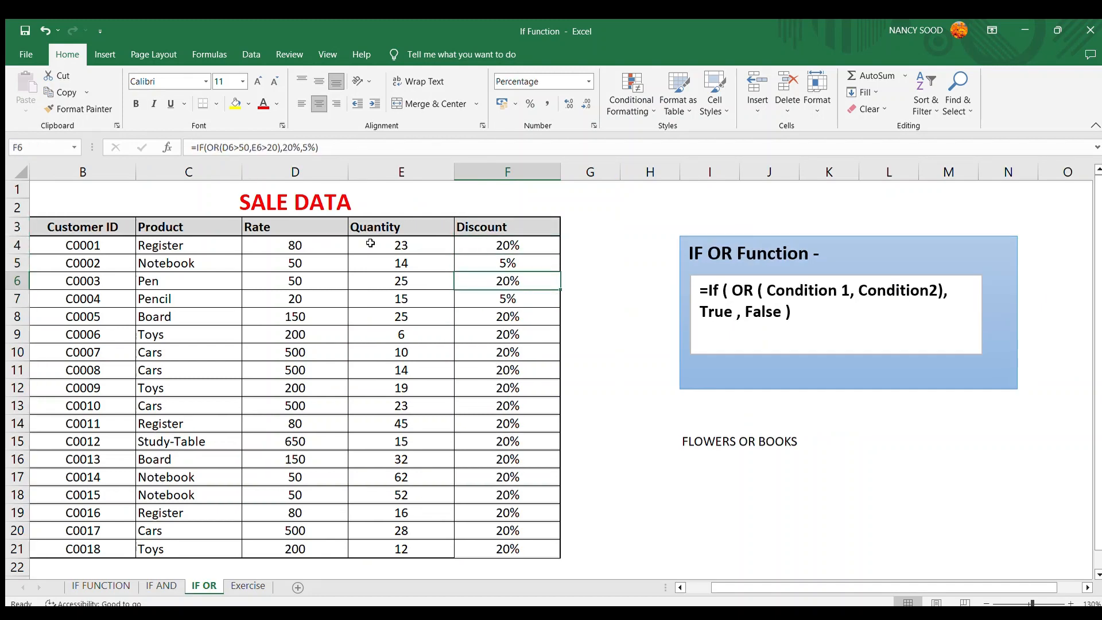
{"action": "key", "text": "shift+space"}
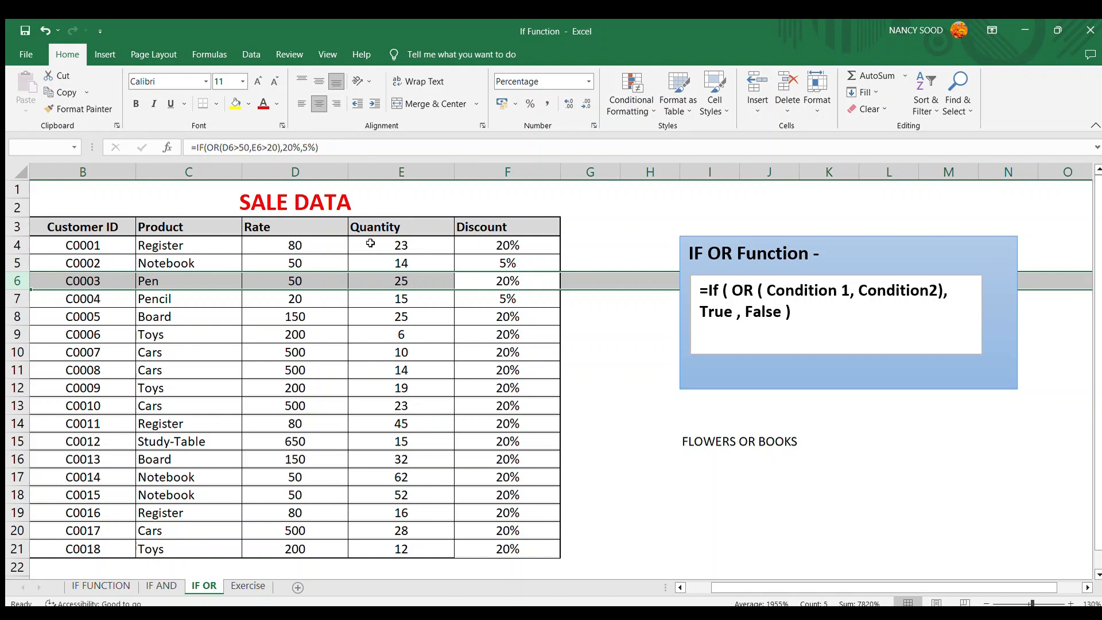
{"action": "key", "text": "Left"}
{"action": "key", "text": "Left"}
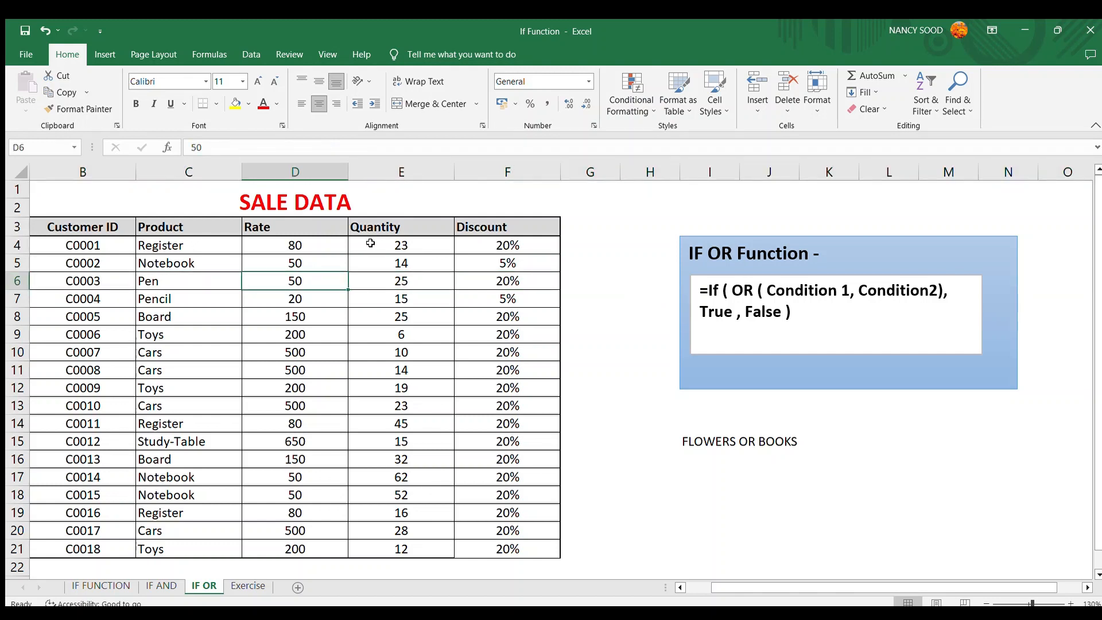
{"action": "key", "text": "Right"}
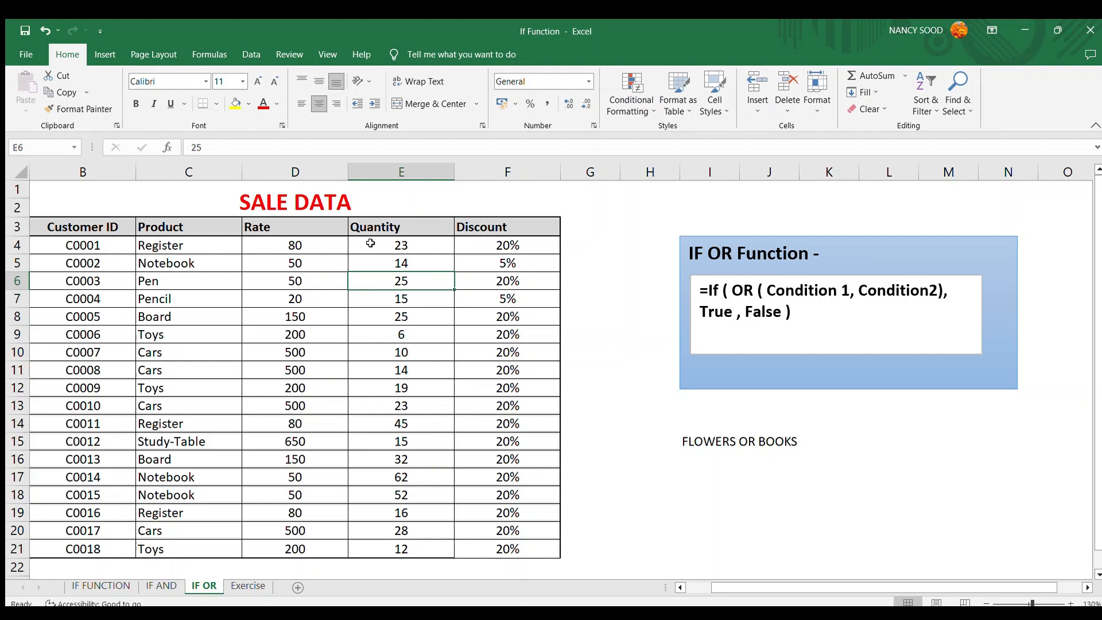
{"action": "key", "text": "Left"}
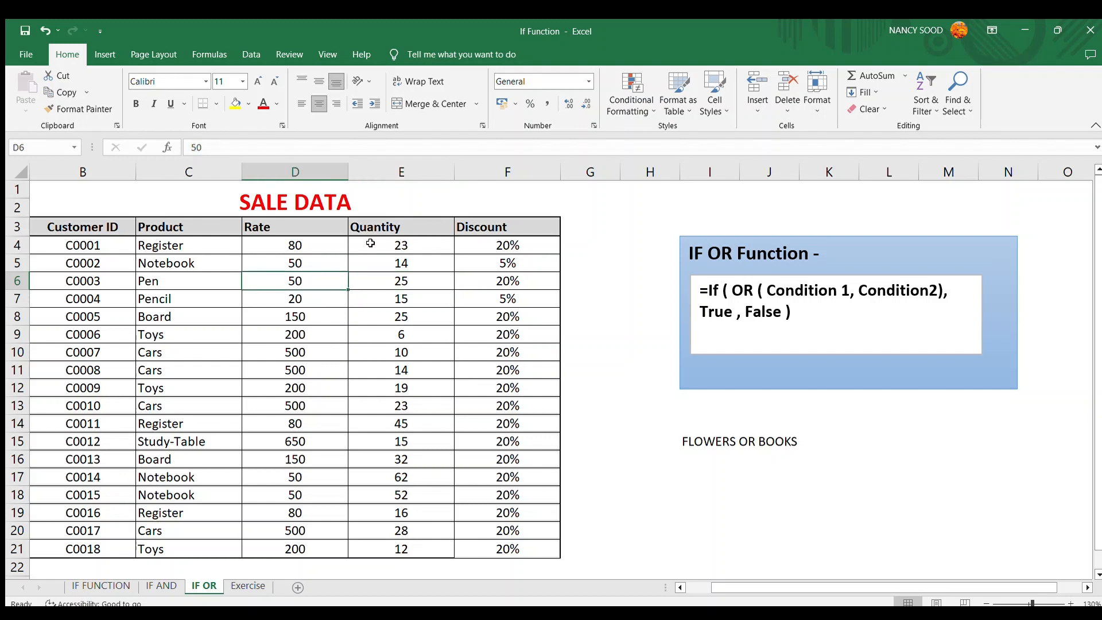
{"action": "key", "text": "Right"}
{"action": "key", "text": "Right"}
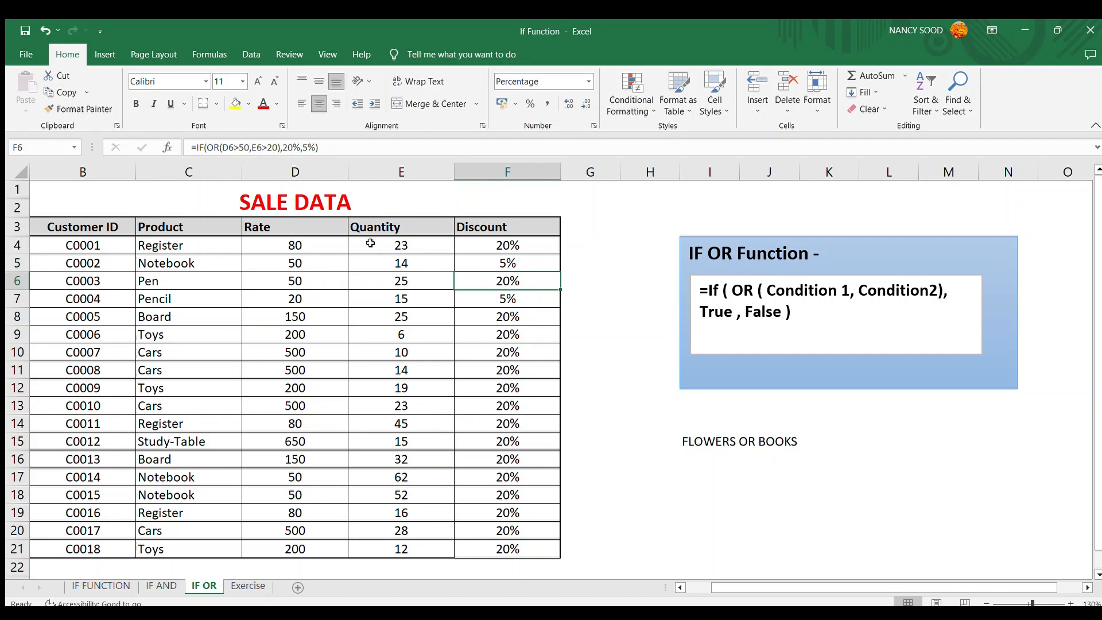
{"action": "key", "text": "Left"}
{"action": "key", "text": "Left"}
{"action": "key", "text": "Right"}
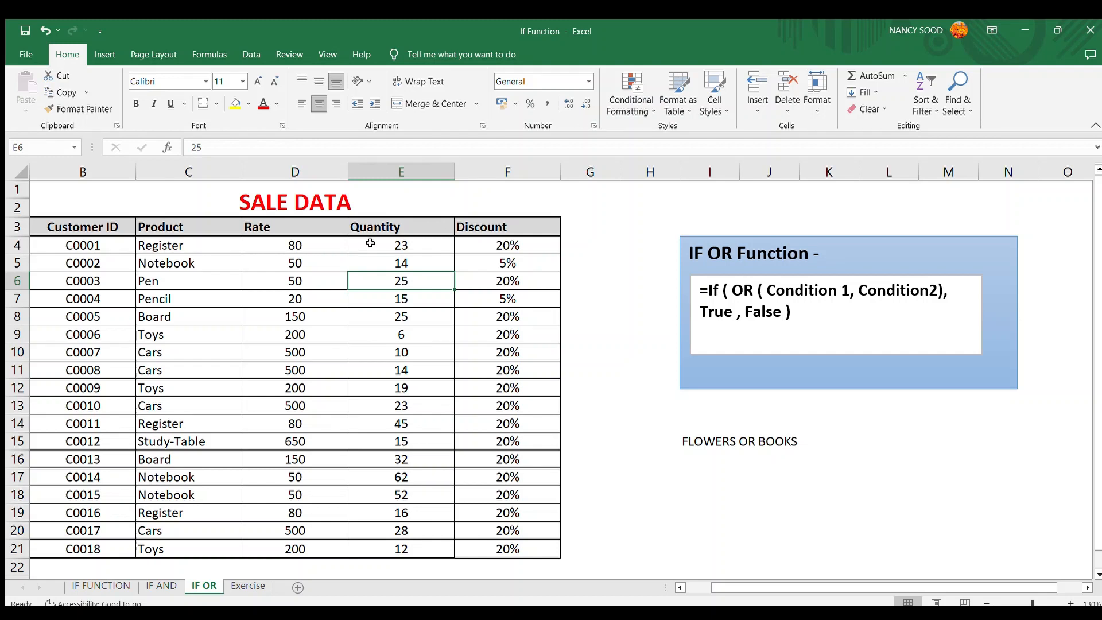
{"action": "key", "text": "Right"}
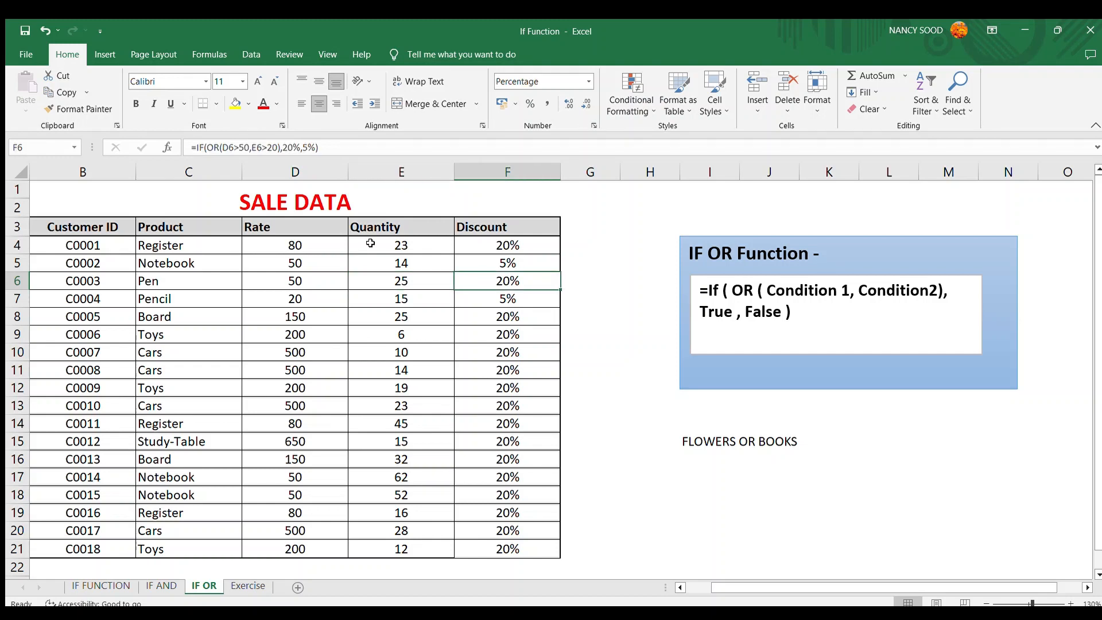
{"action": "key", "text": "shift+space"}
{"action": "key", "text": "Down"}
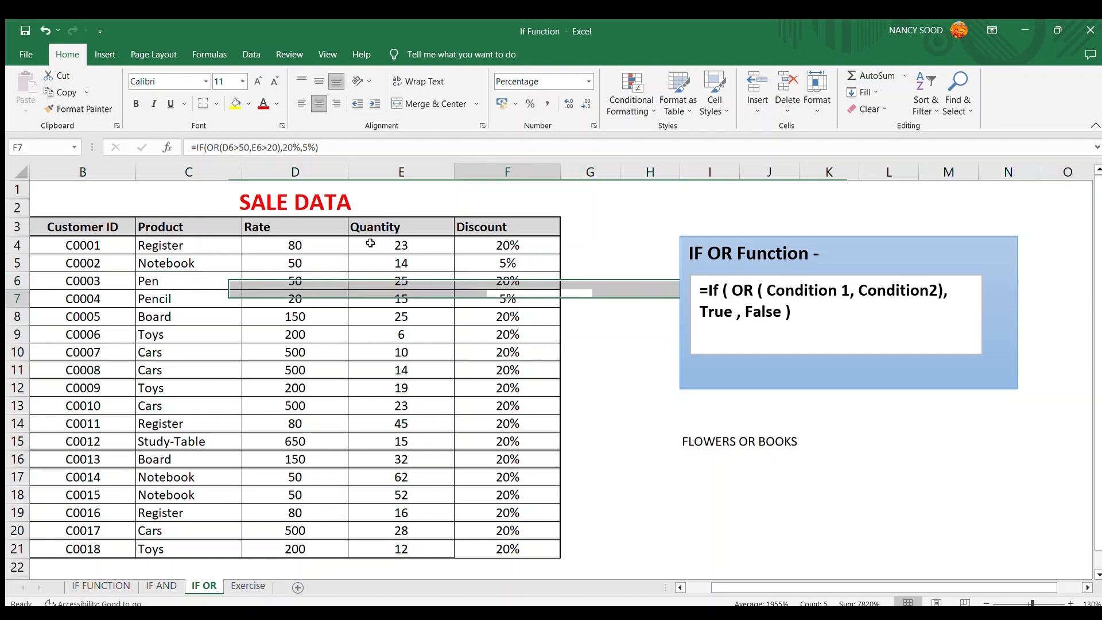
{"action": "key", "text": "shift+space"}
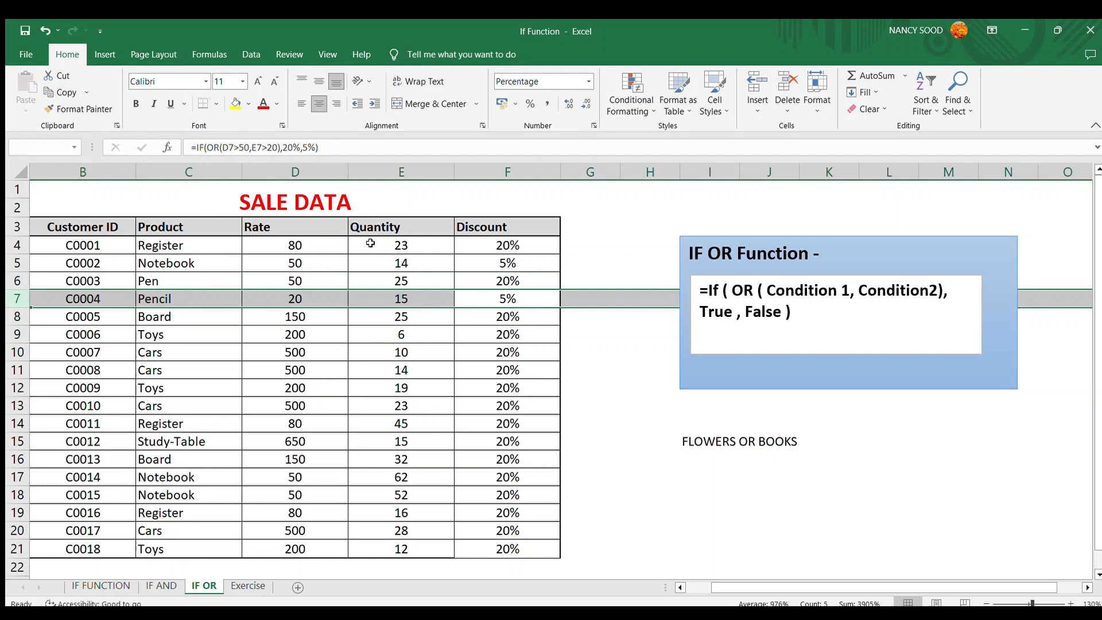
{"action": "key", "text": "Down"}
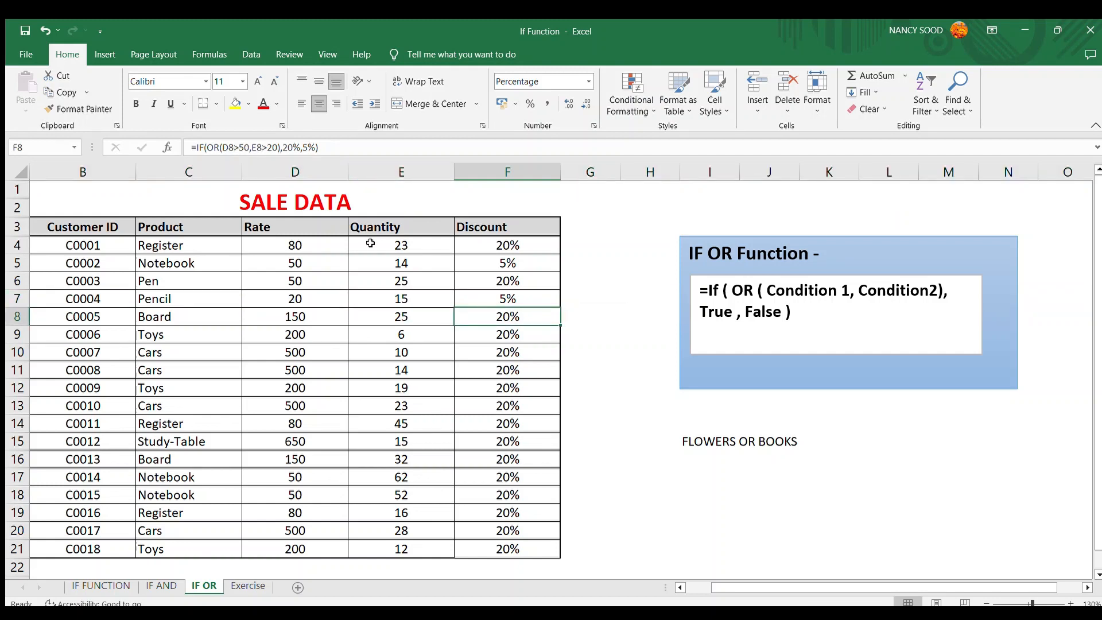
- Change the Pencil rate in cell D7 to 60
{"action": "key", "text": "Up"}
{"action": "key", "text": "Left"}
{"action": "key", "text": "Left"}
{"action": "key", "text": "Right"}
{"action": "key", "text": "Left"}
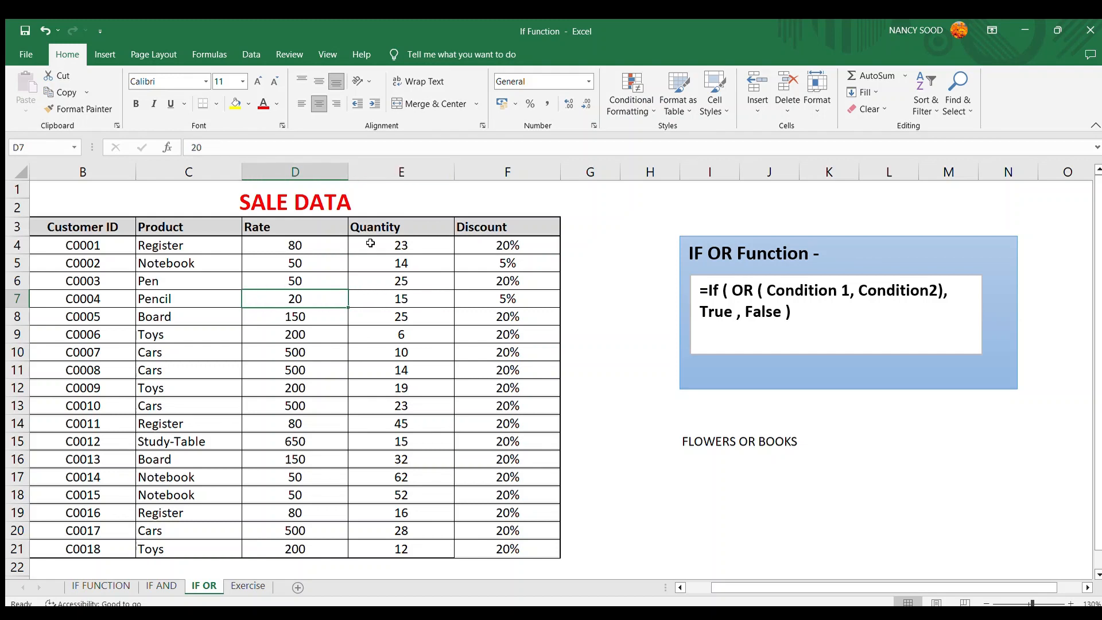
{"action": "key", "text": "F2"}
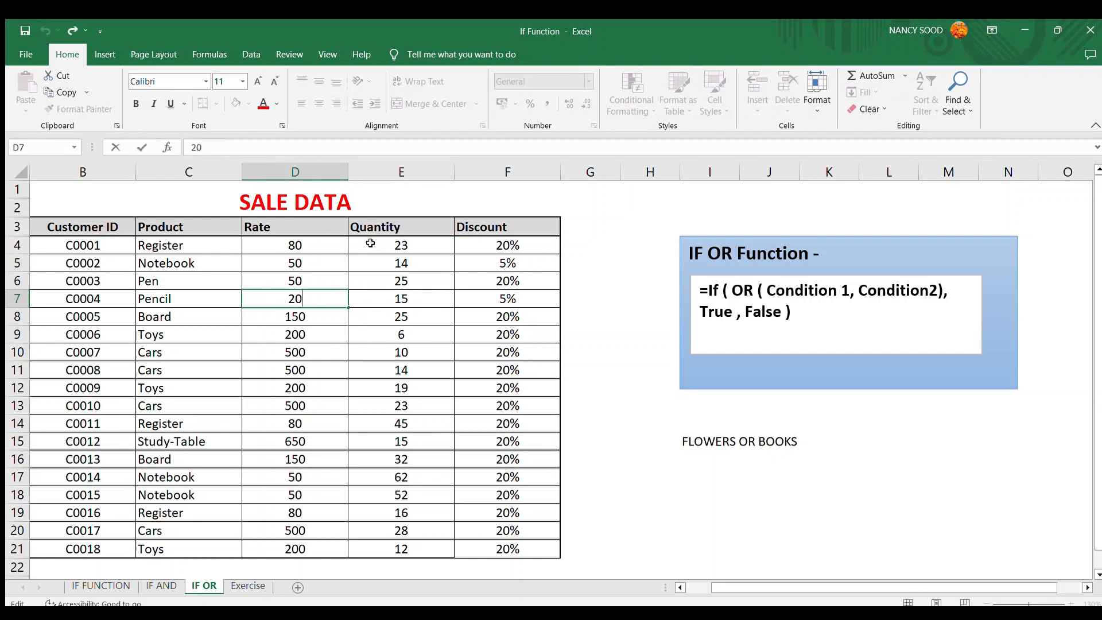
{"action": "key", "text": "BackSpace"}
{"action": "key", "text": "BackSpace"}
{"action": "type", "text": "60"}
{"action": "key", "text": "Return"}
- Review the recalculated discount in row 7 against its rate and quantity
{"action": "key", "text": "Up"}
{"action": "key", "text": "Right"}
{"action": "key", "text": "Right"}
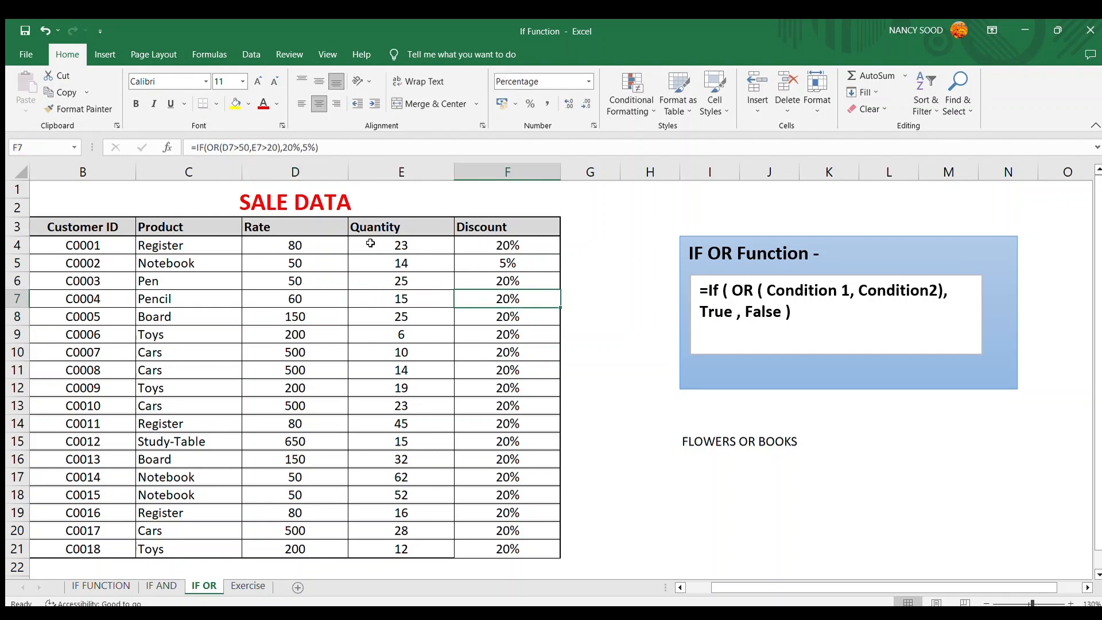
{"action": "key", "text": "shift+space"}
{"action": "key", "text": "Left"}
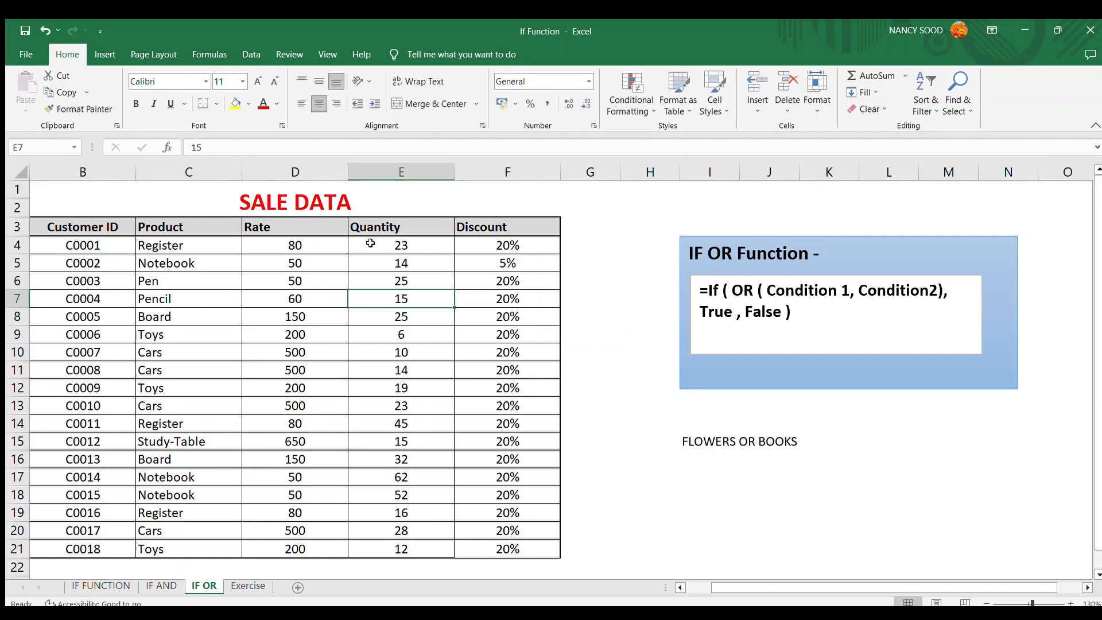
{"action": "key", "text": "Left"}
{"action": "key", "text": "shift+space"}
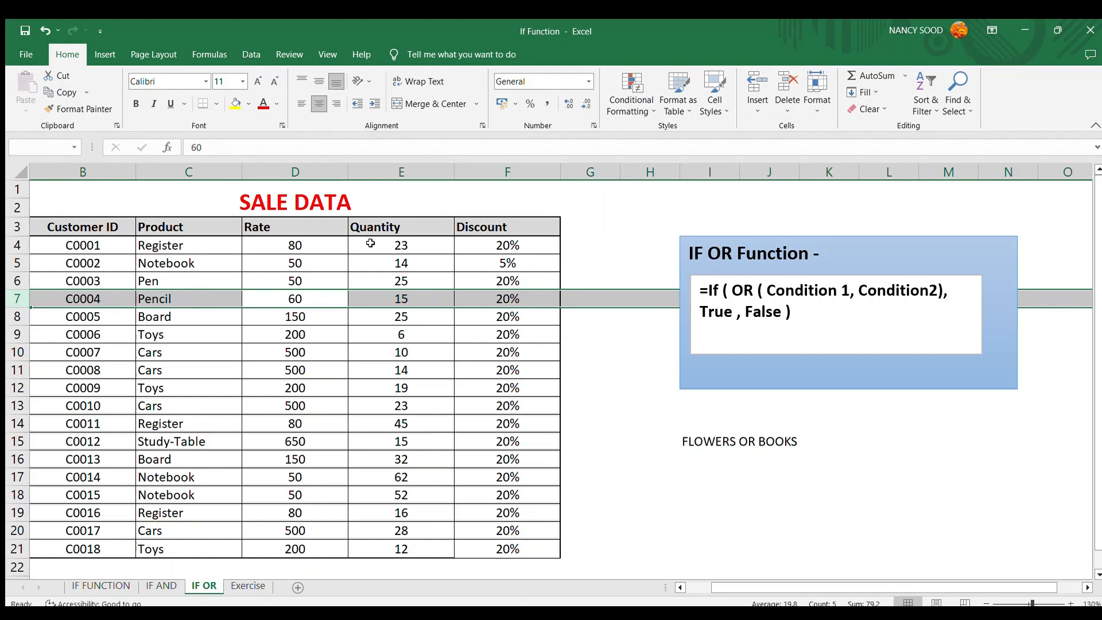
{"action": "key", "text": "Right"}
{"action": "key", "text": "Right"}
{"action": "key", "text": "Down"}
{"action": "key", "text": "Down"}
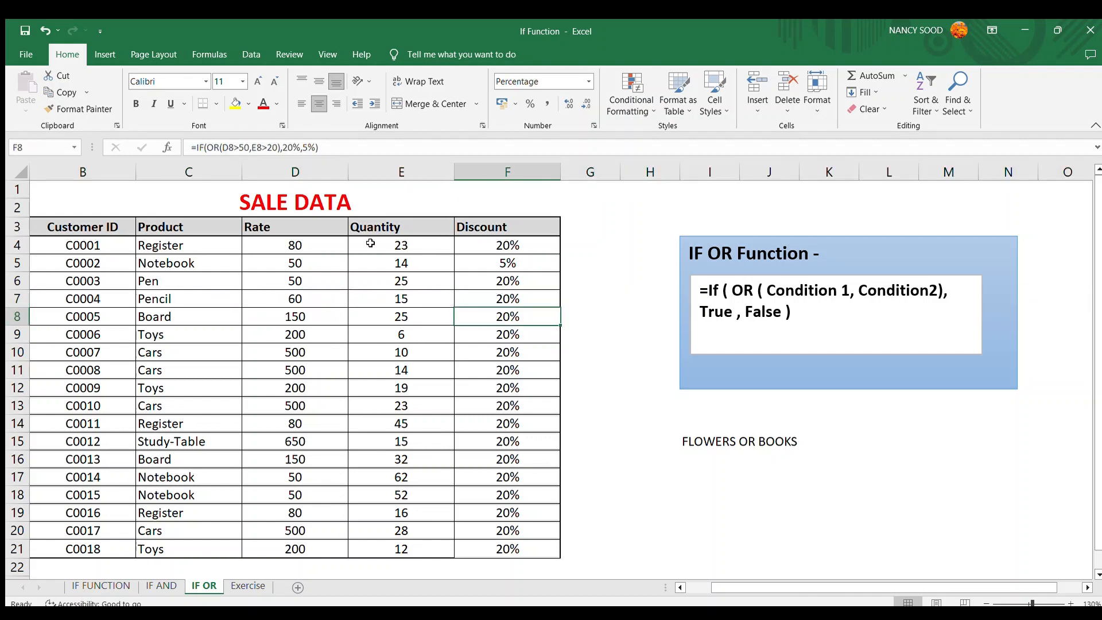